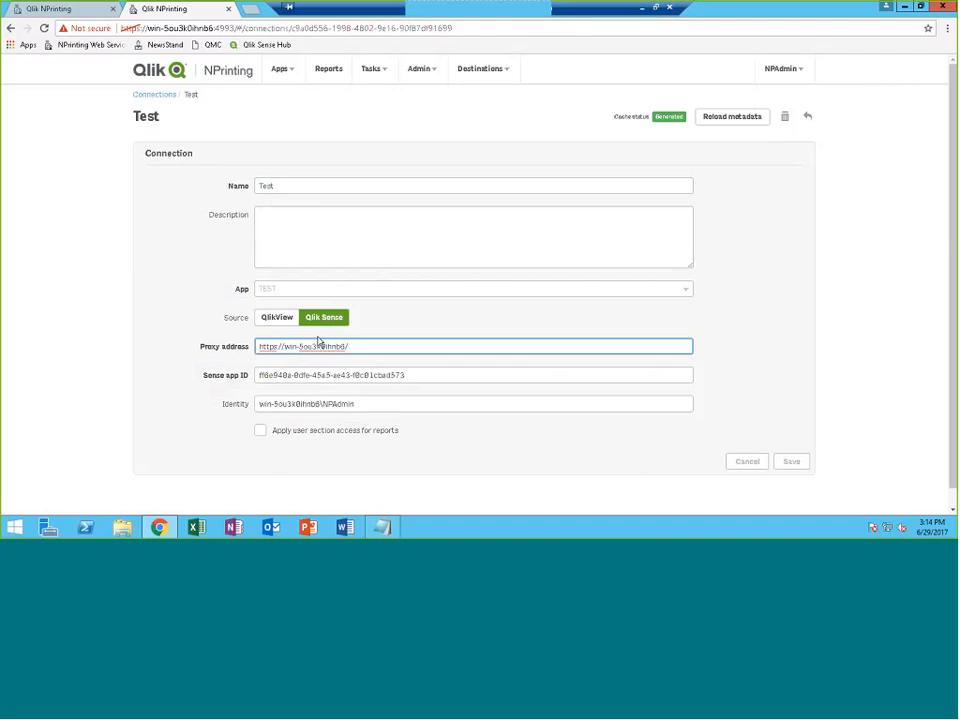
# Check the Test connection's Sense app ID and Identity values, then reload its metadata
pyautogui.moveTo(424, 375); pyautogui.dragTo(290, 369)
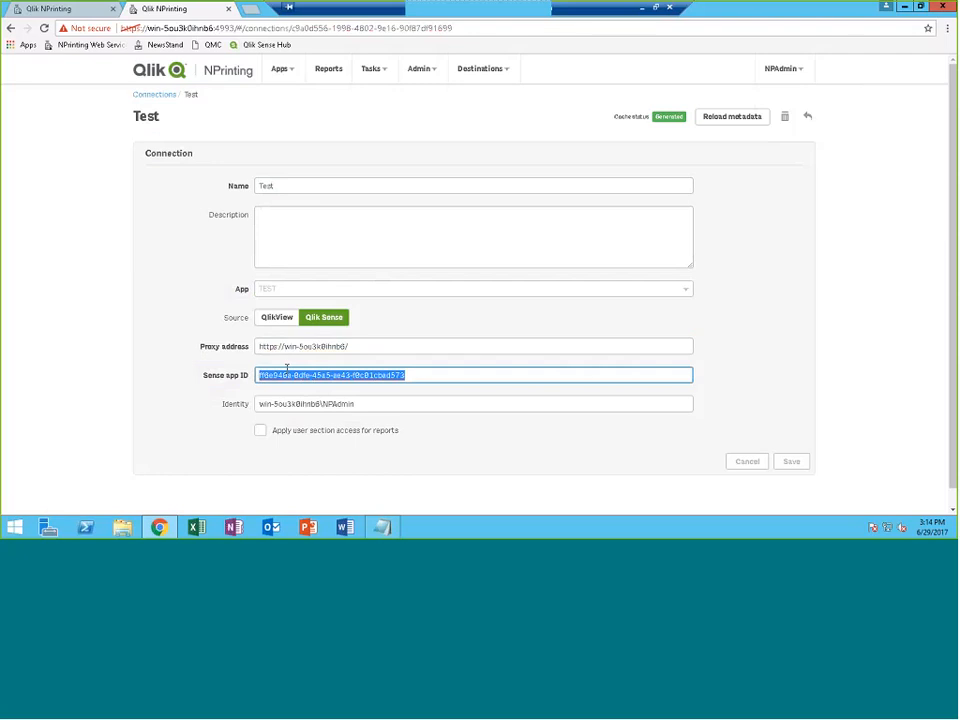
pyautogui.moveTo(351, 403); pyautogui.dragTo(229, 411)
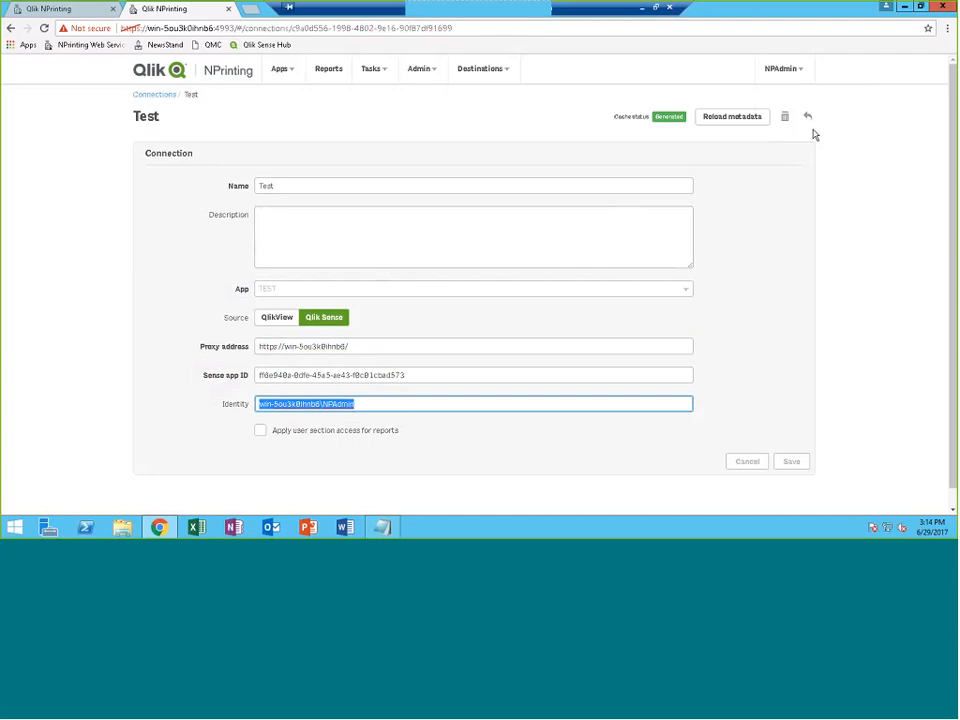
pyautogui.click(740, 118)
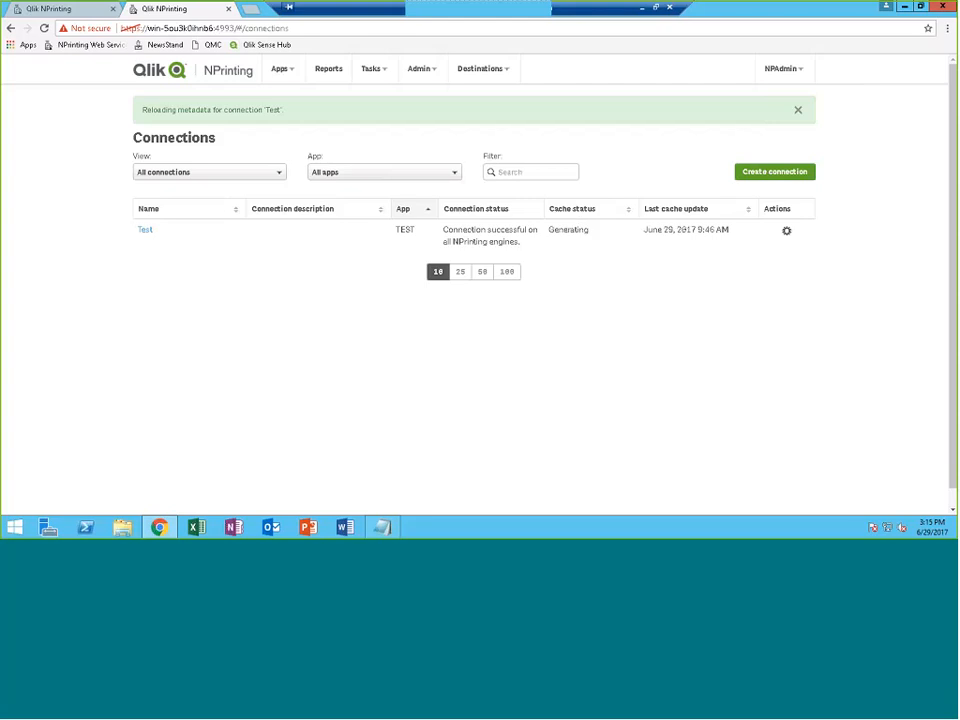
pyautogui.press('super+Right')
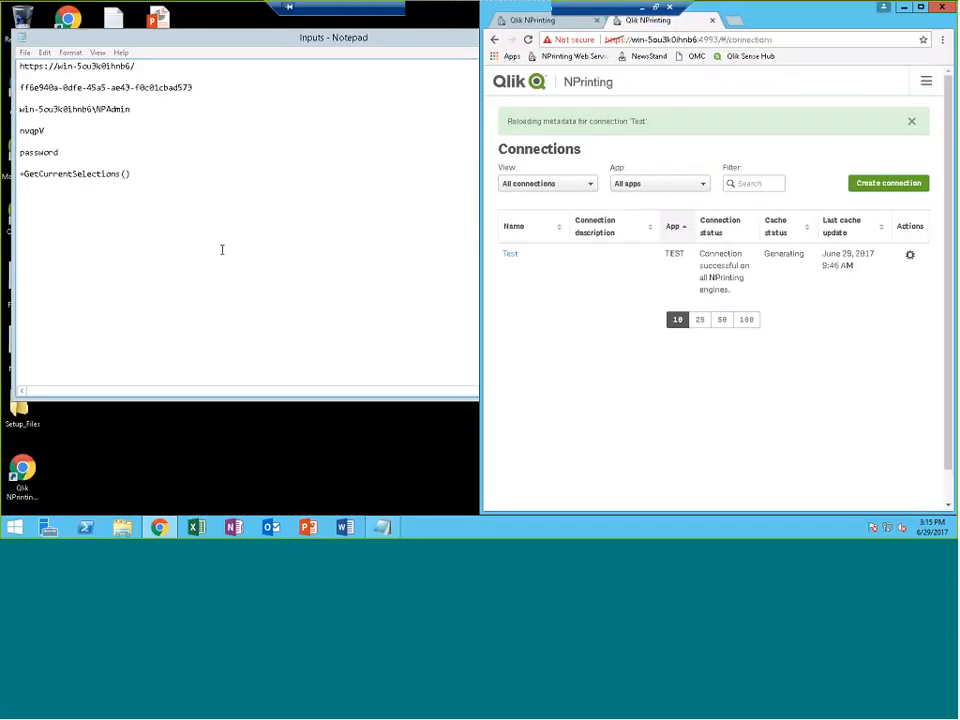
# Open the NPrinting_Demo_Load.xlsx workbook from the desktop
pyautogui.click(312, 46)
pyautogui.click(598, 36)
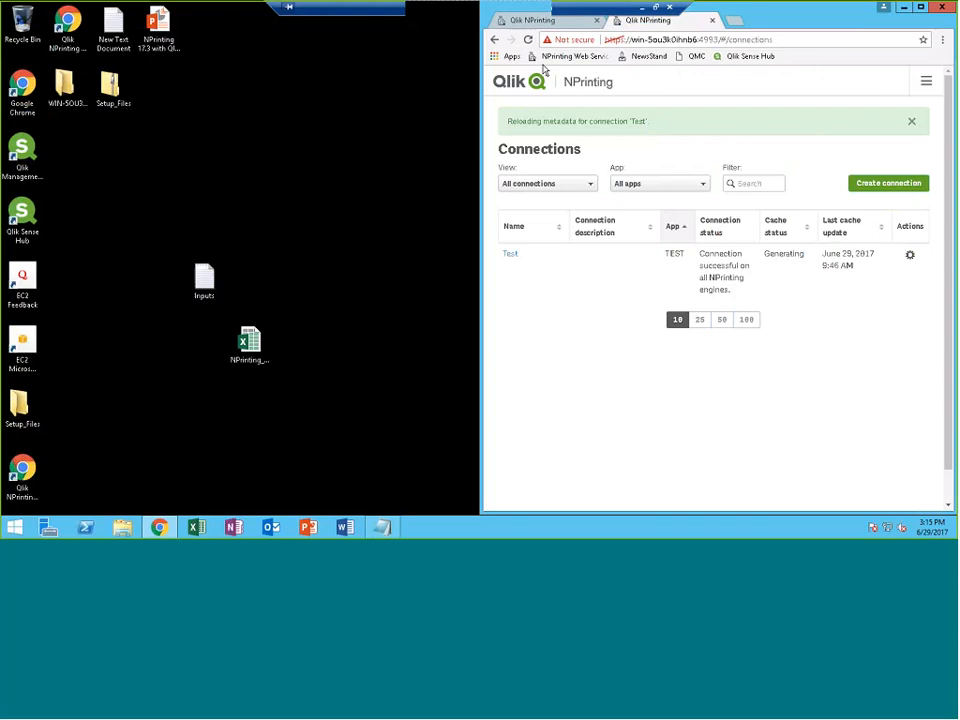
pyautogui.click(252, 338)
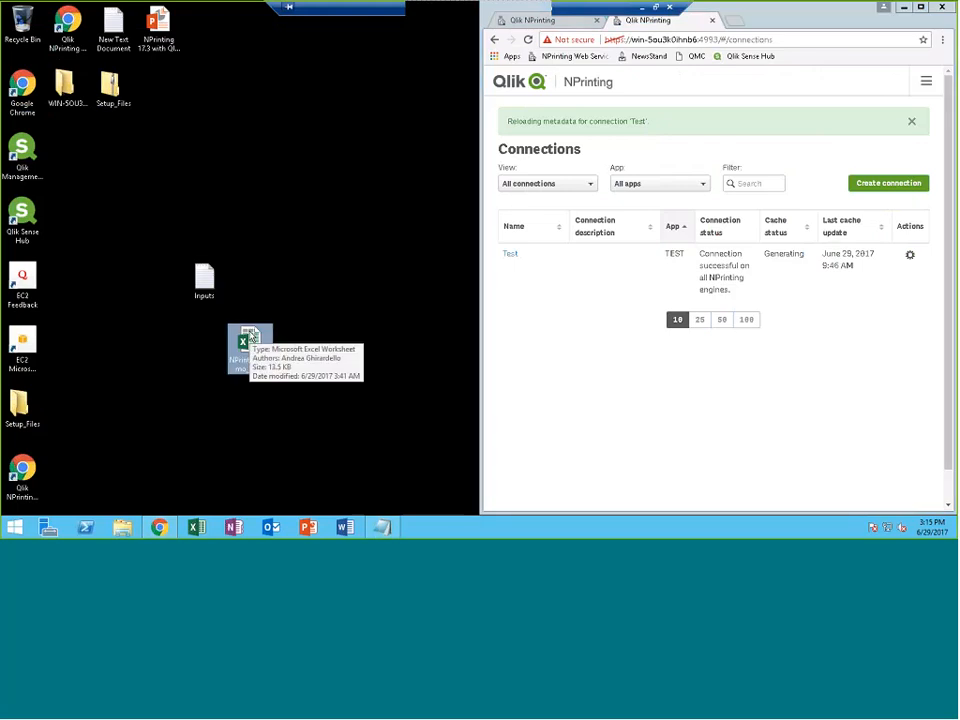
pyautogui.doubleClick(250, 340)
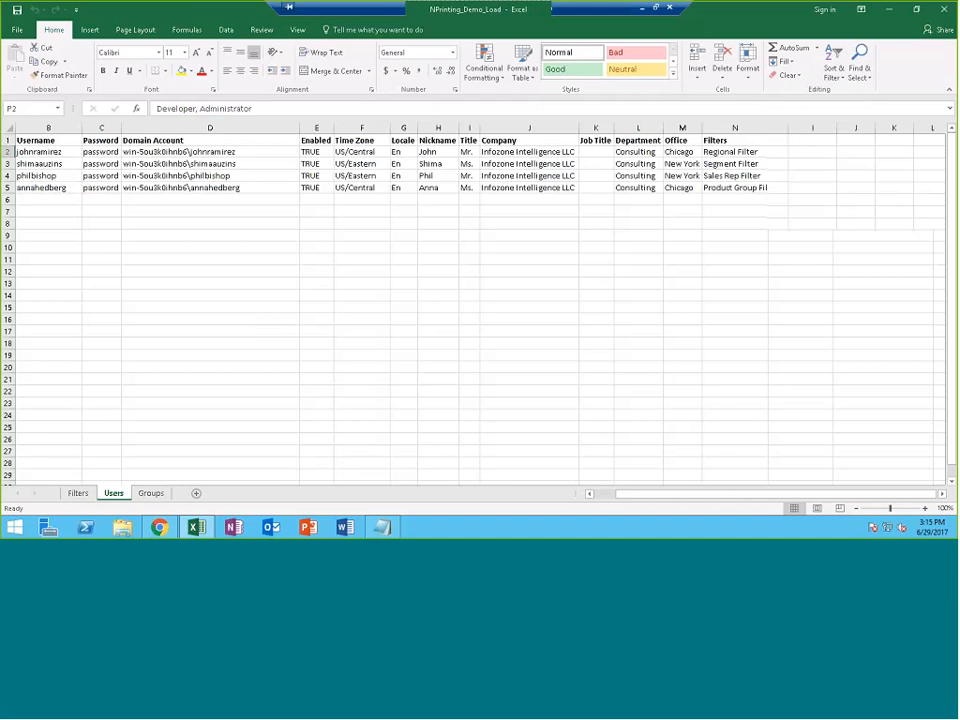
# Review the Filters sheet's Regional and Segment filters and Values, Numeric Values, Formulas columns, then go to Users
pyautogui.click(86, 495)
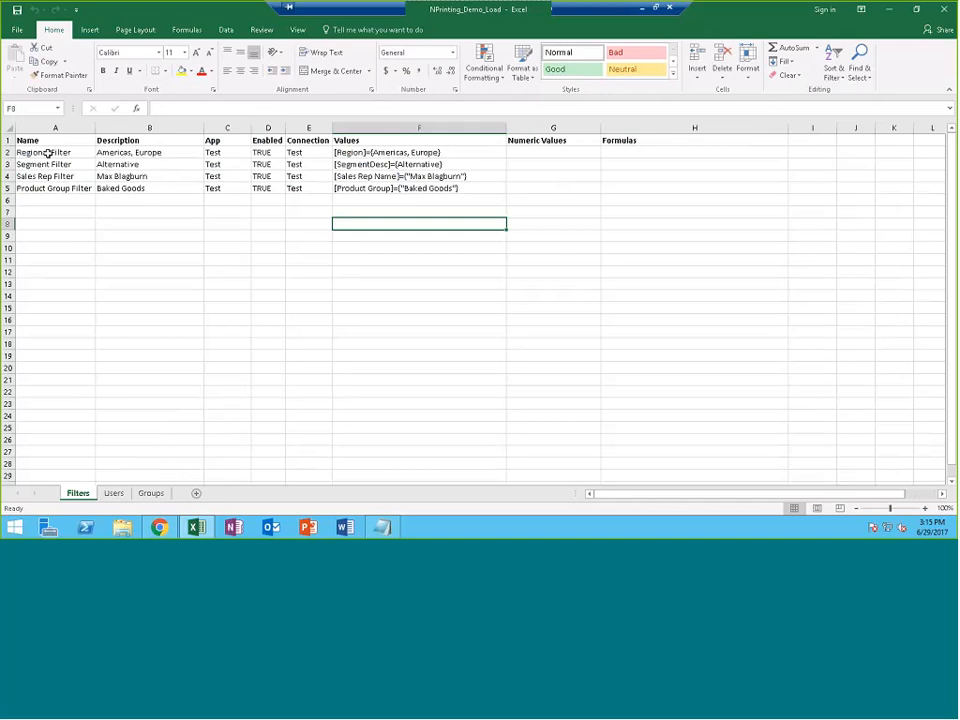
pyautogui.click(47, 152)
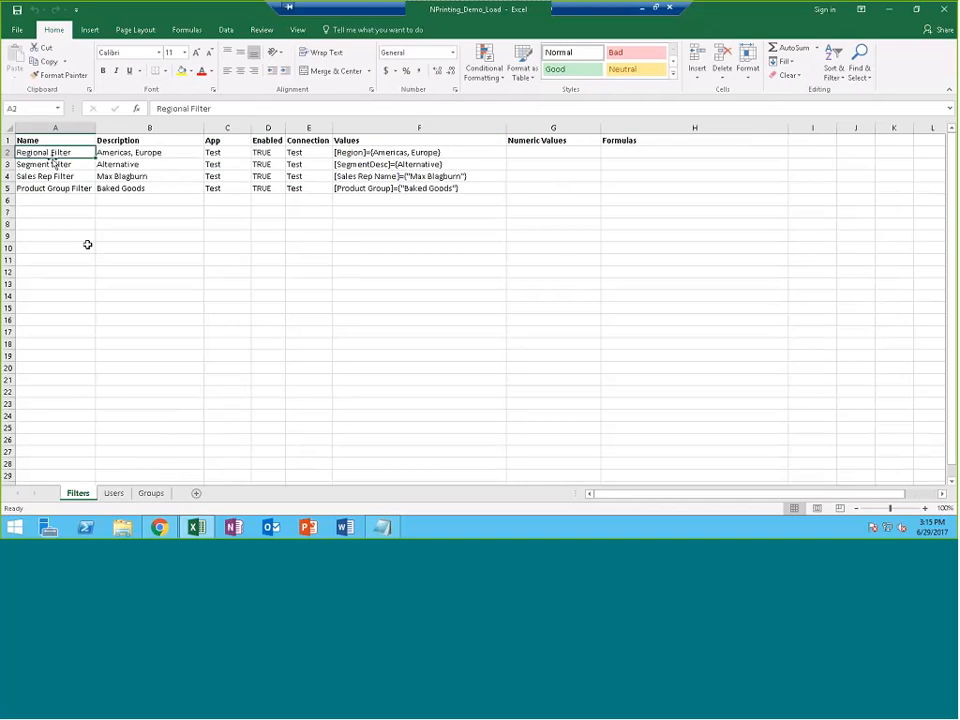
pyautogui.click(62, 164)
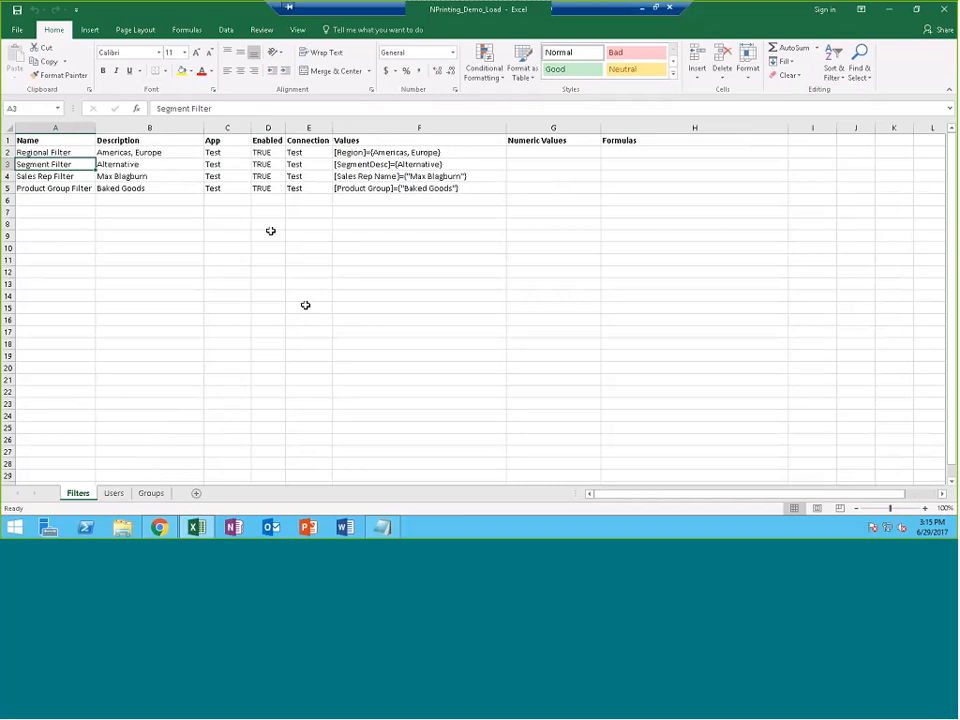
pyautogui.click(231, 152)
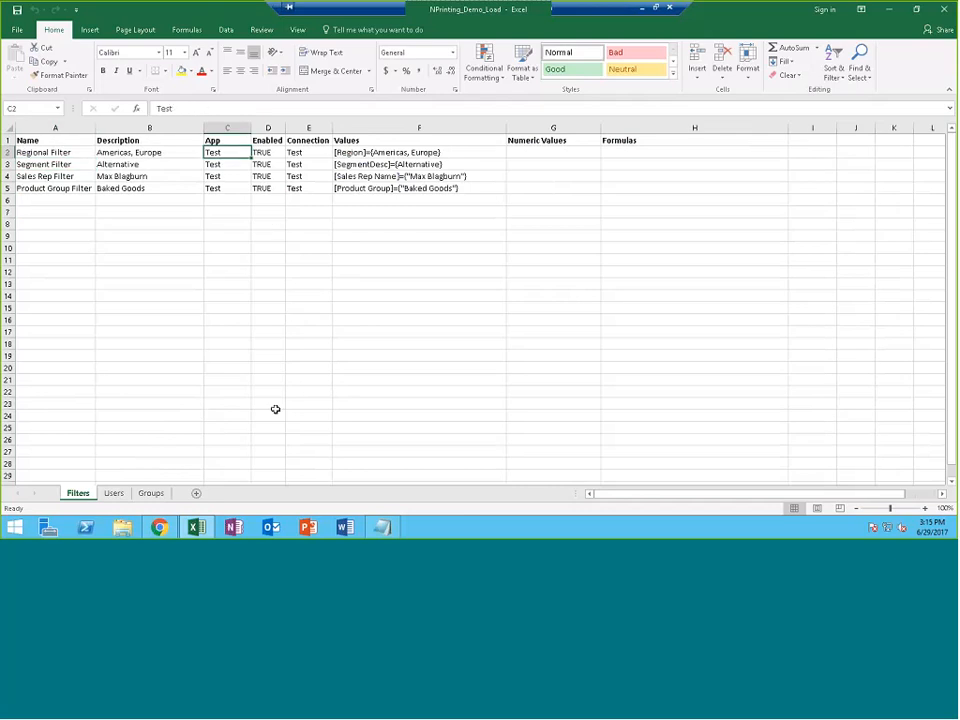
pyautogui.click(350, 152)
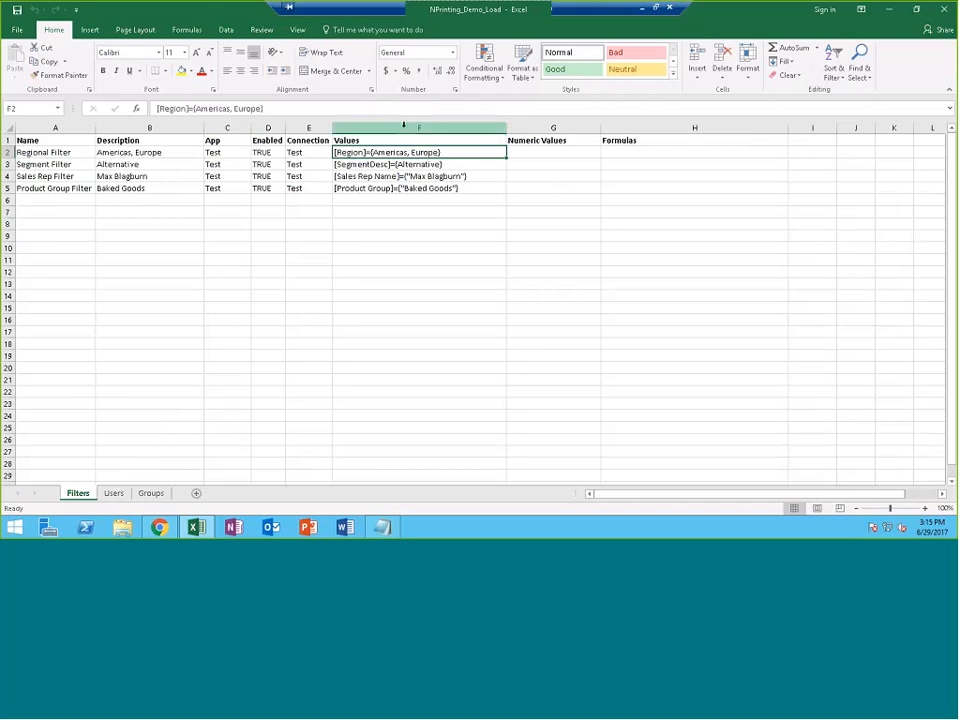
pyautogui.click(406, 127)
pyautogui.click(553, 127)
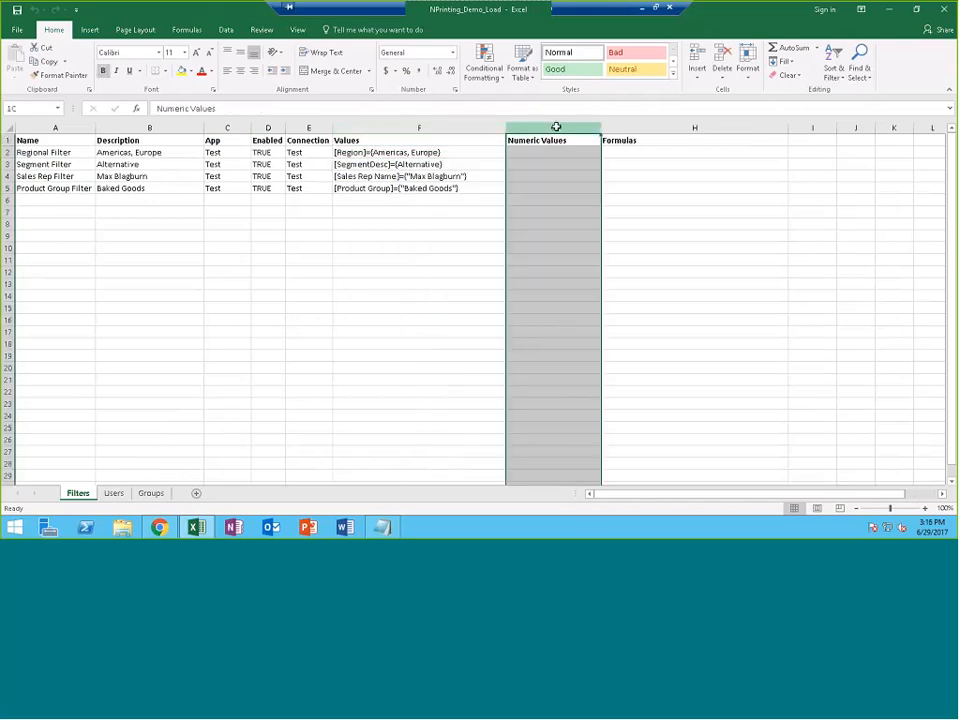
pyautogui.click(668, 127)
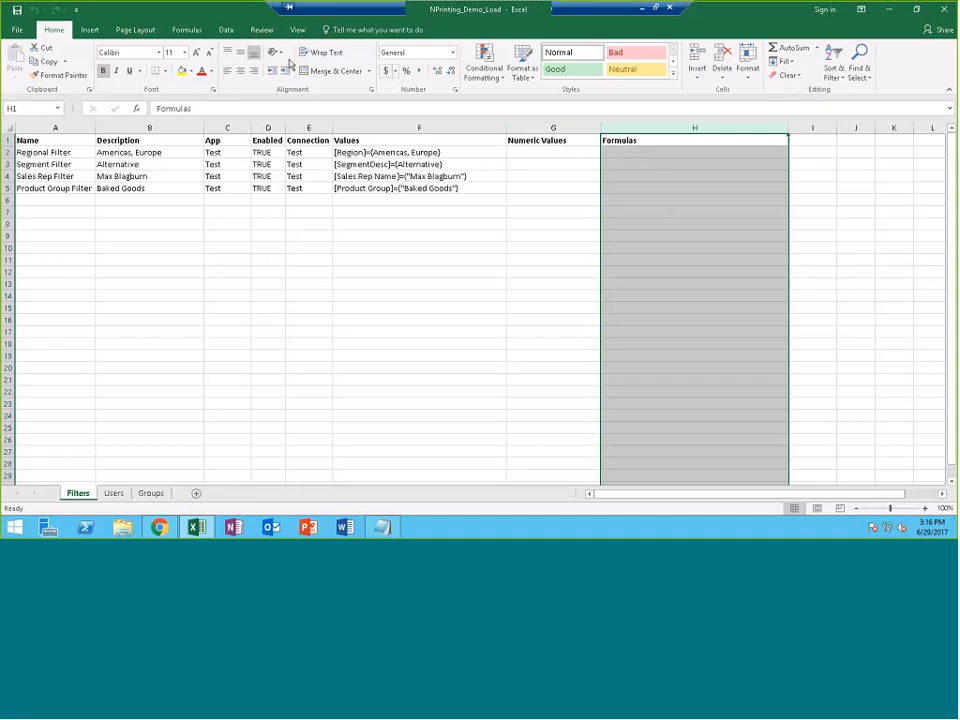
pyautogui.click(114, 493)
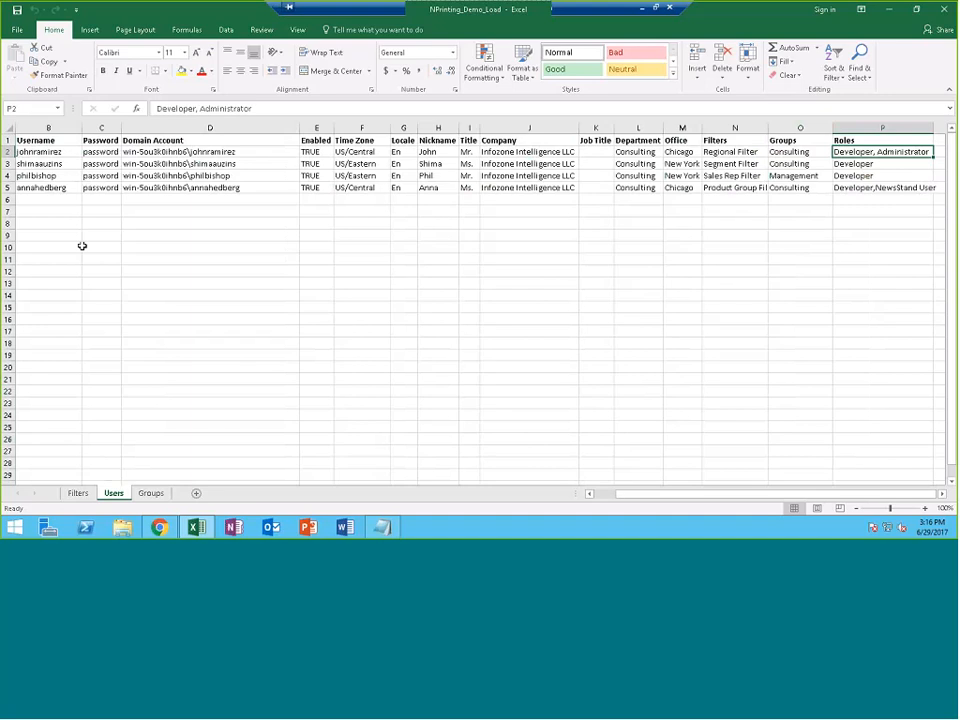
# Inspect the Username, Password, Domain Account and Enabled columns on the Users sheet
pyautogui.click(48, 127)
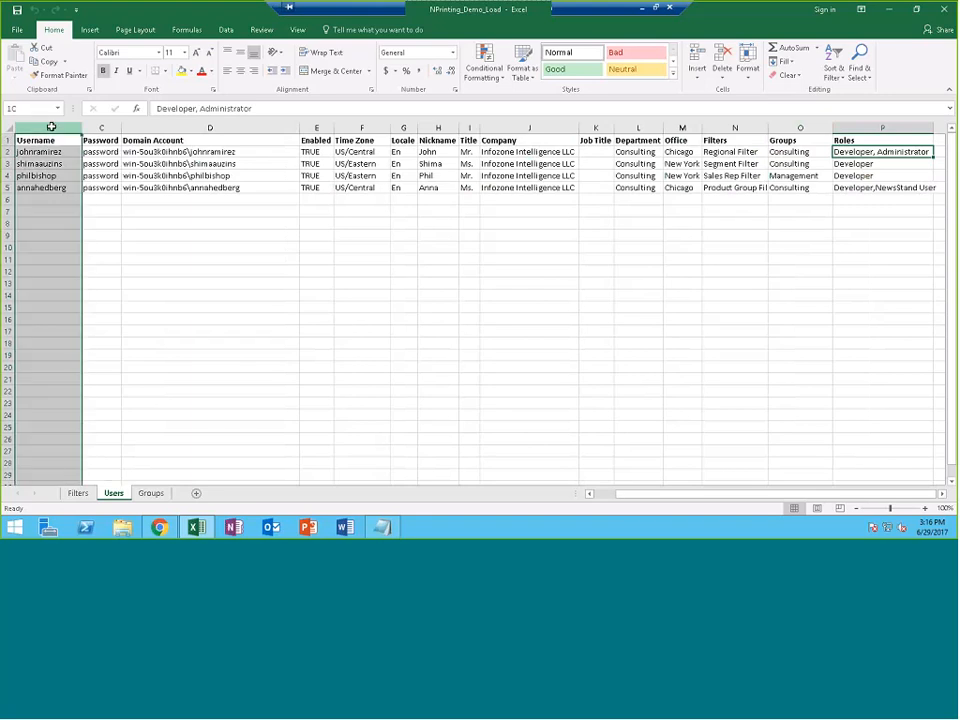
pyautogui.click(101, 127)
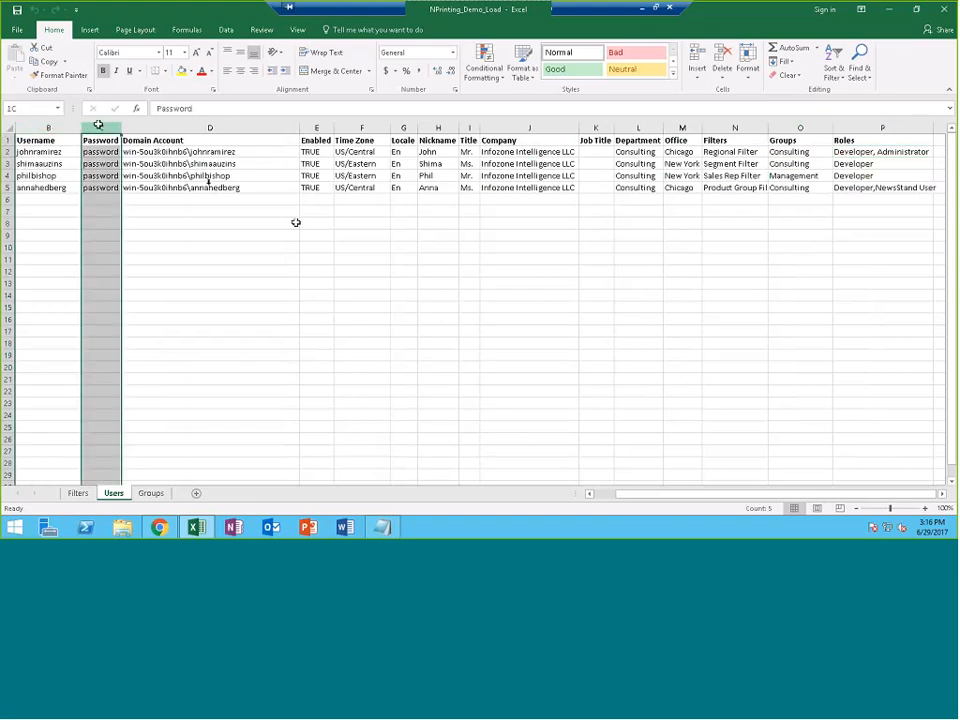
pyautogui.click(202, 127)
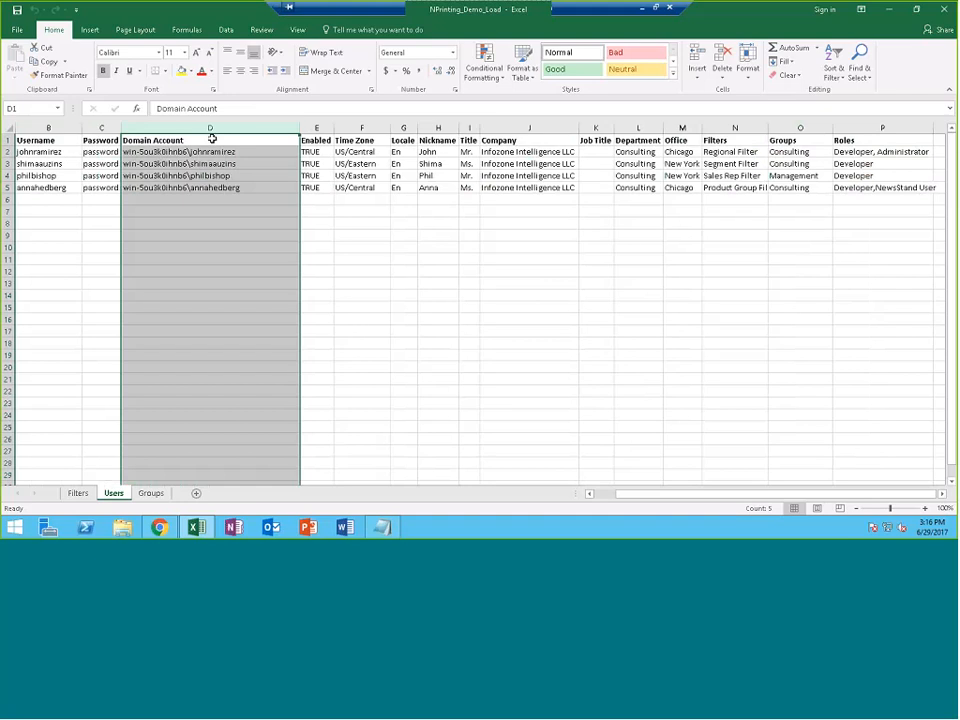
pyautogui.click(317, 129)
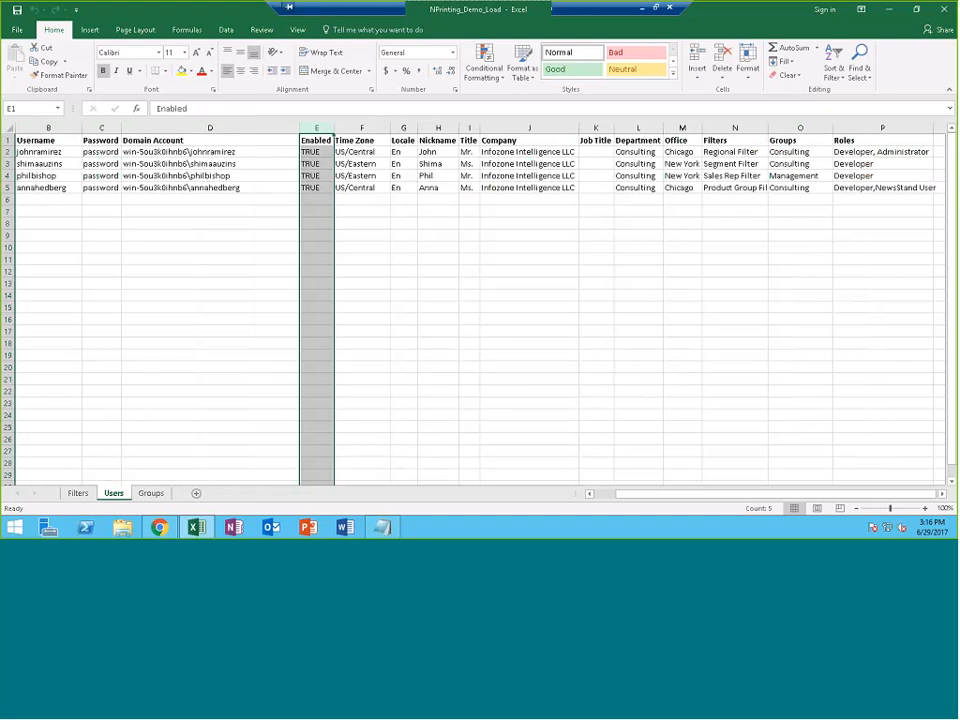
# Check the Groups, Filters and Roles columns, view the Groups sheet, then minimize Excel
pyautogui.click(804, 128)
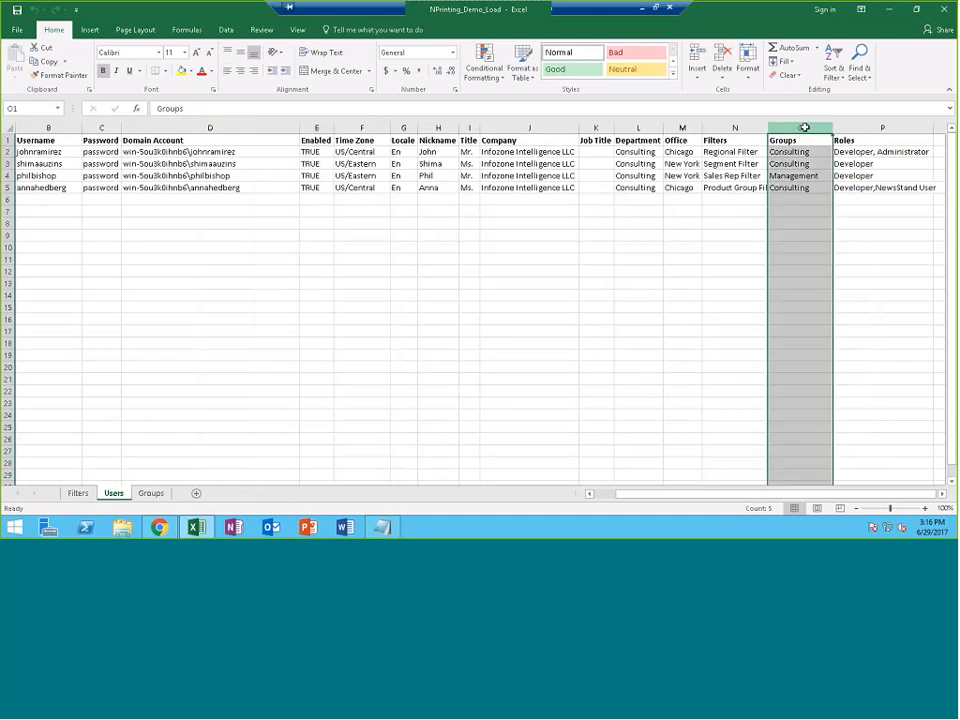
pyautogui.click(740, 129)
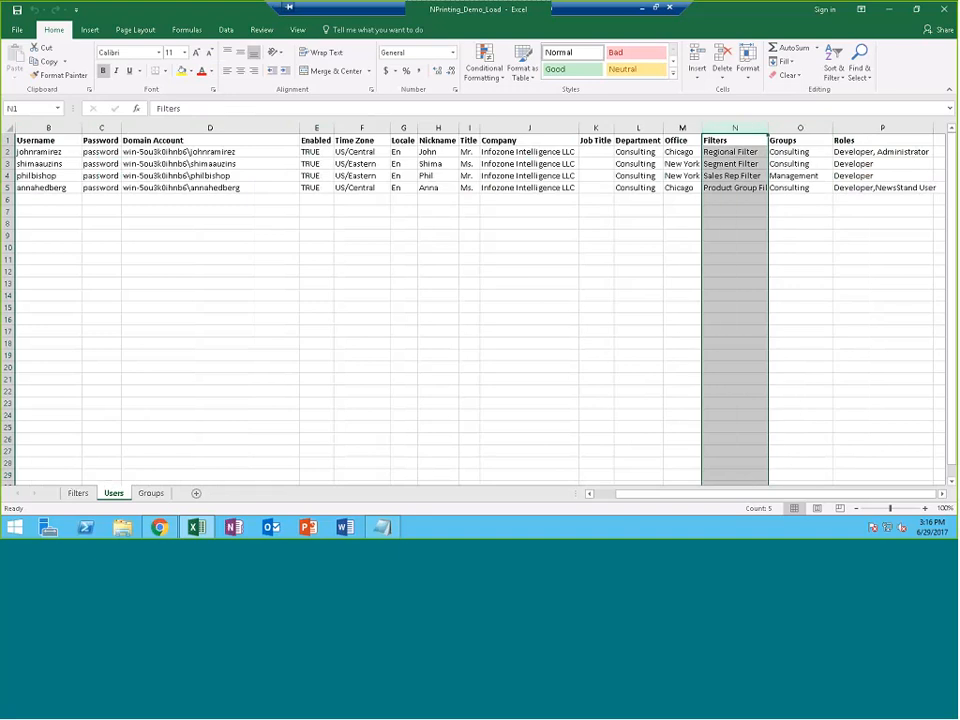
pyautogui.click(782, 128)
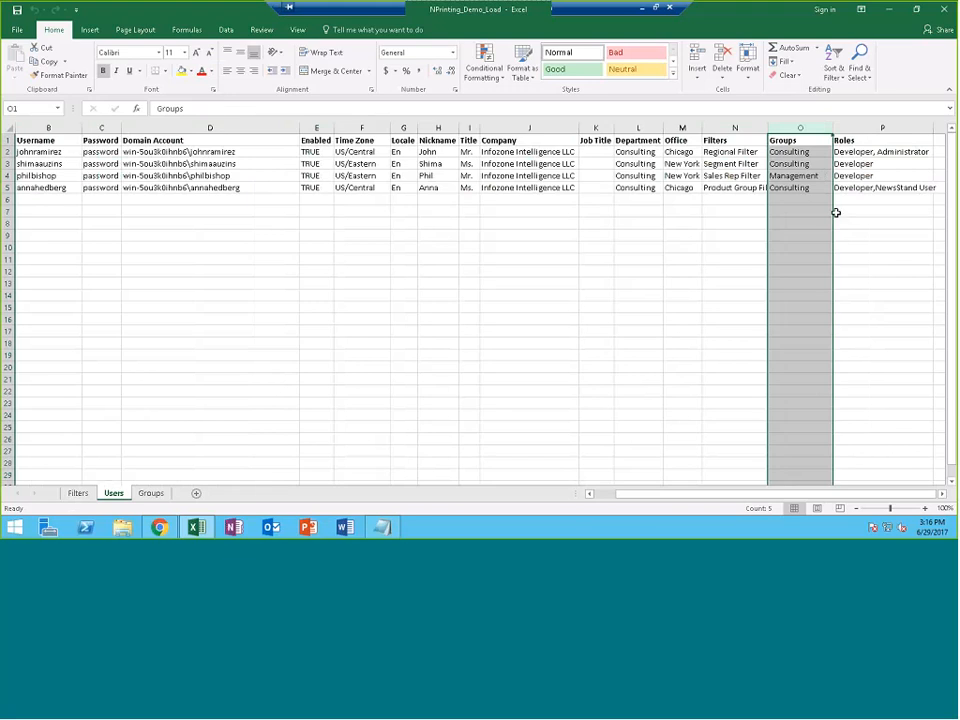
pyautogui.click(860, 128)
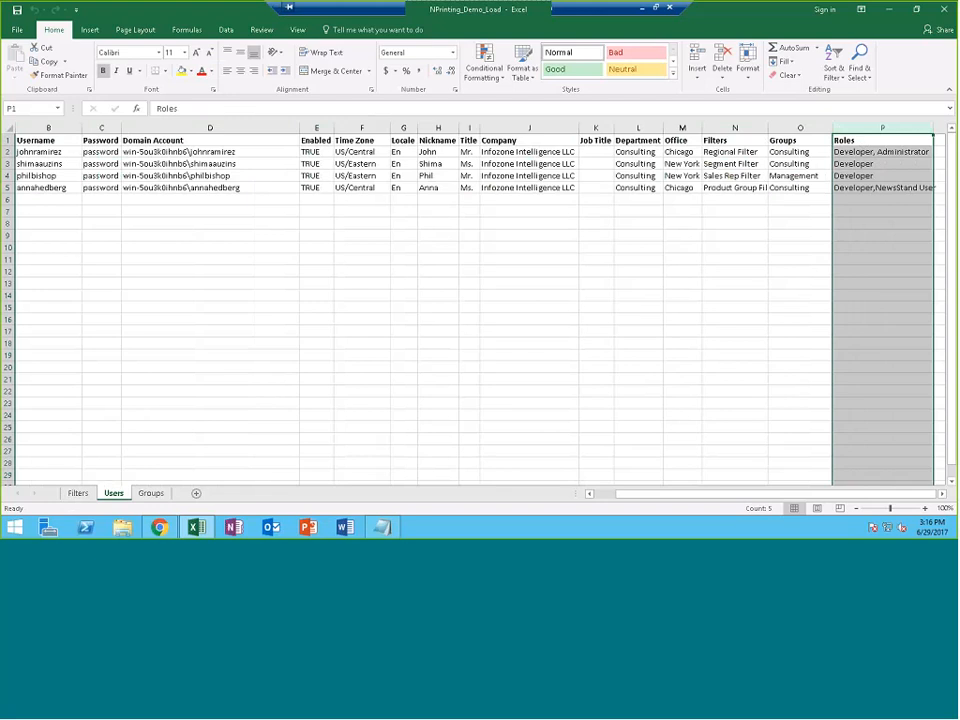
pyautogui.click(150, 493)
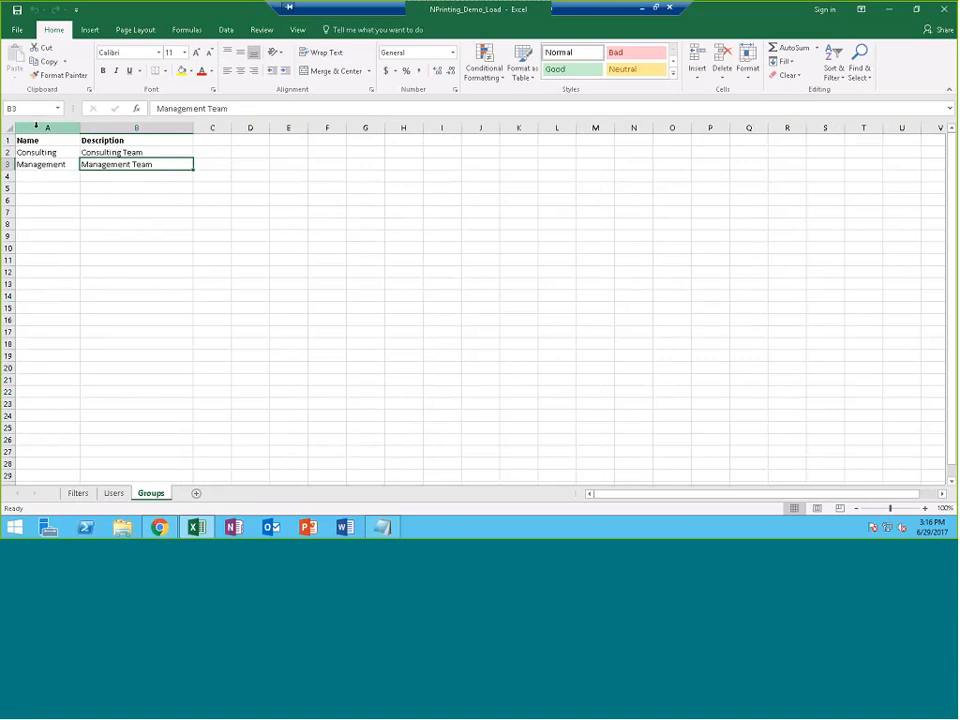
pyautogui.click(889, 10)
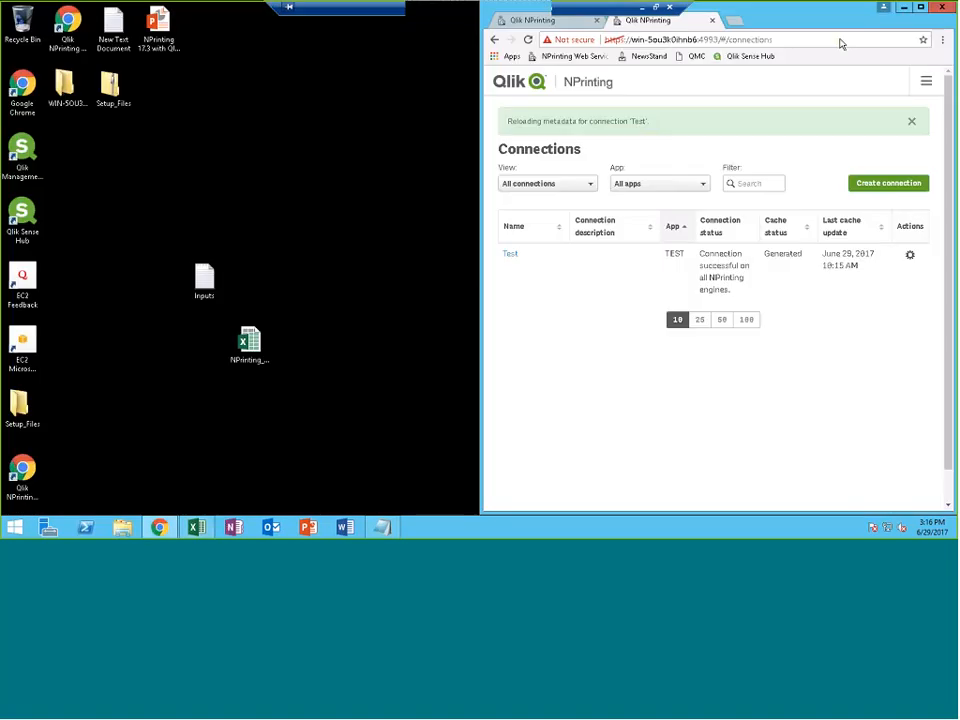
# Maximize the NPrinting browser and go to the Import filters and recipients task list
pyautogui.click(921, 8)
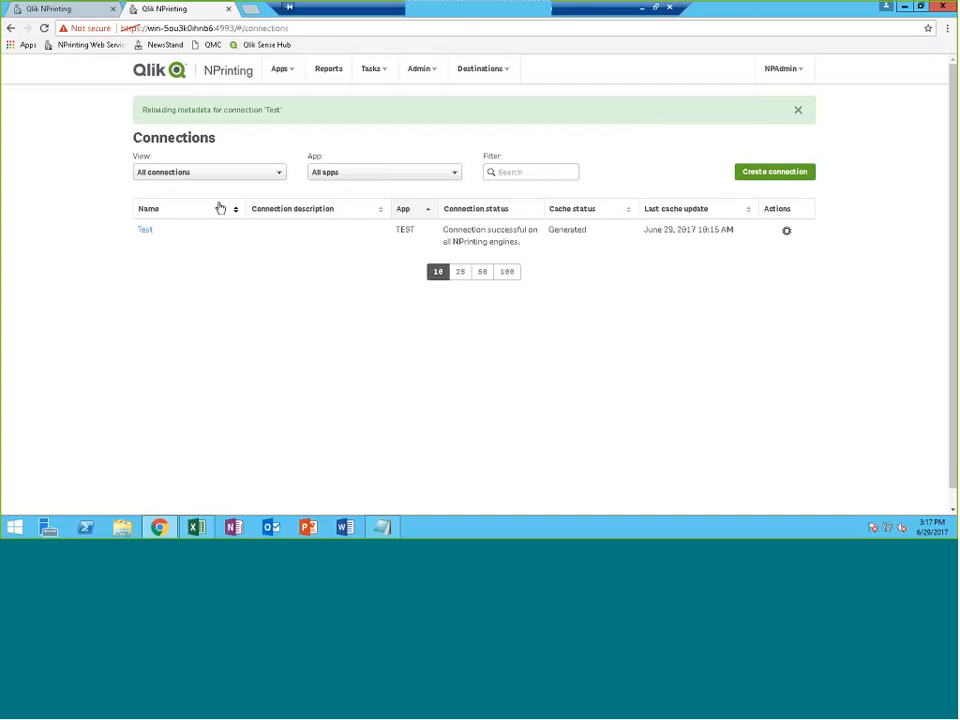
pyautogui.click(384, 67)
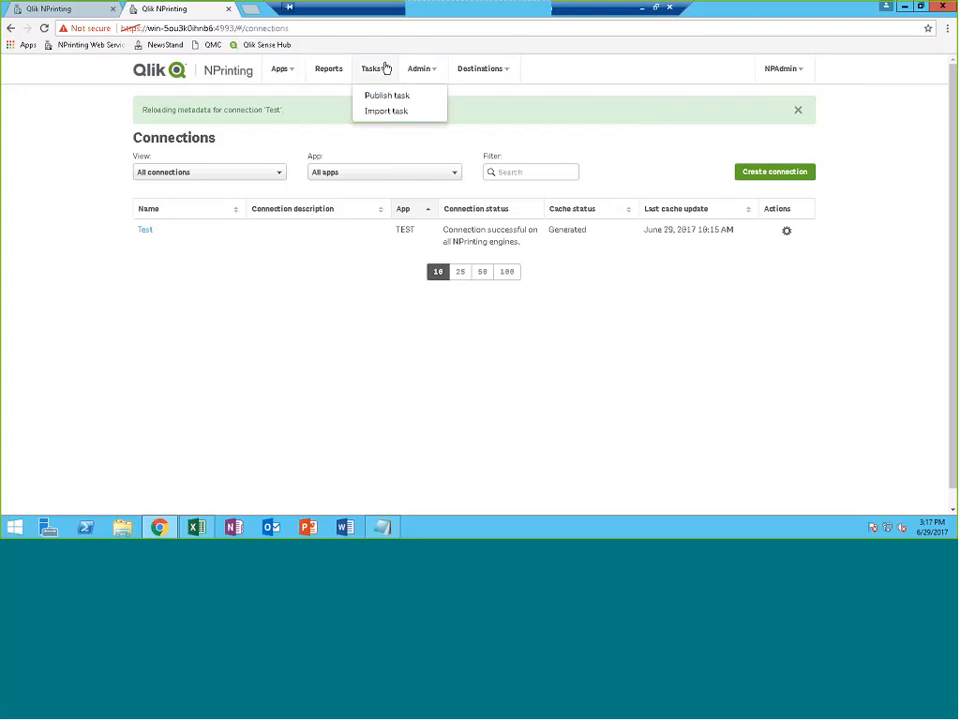
pyautogui.click(418, 68)
pyautogui.click(420, 94)
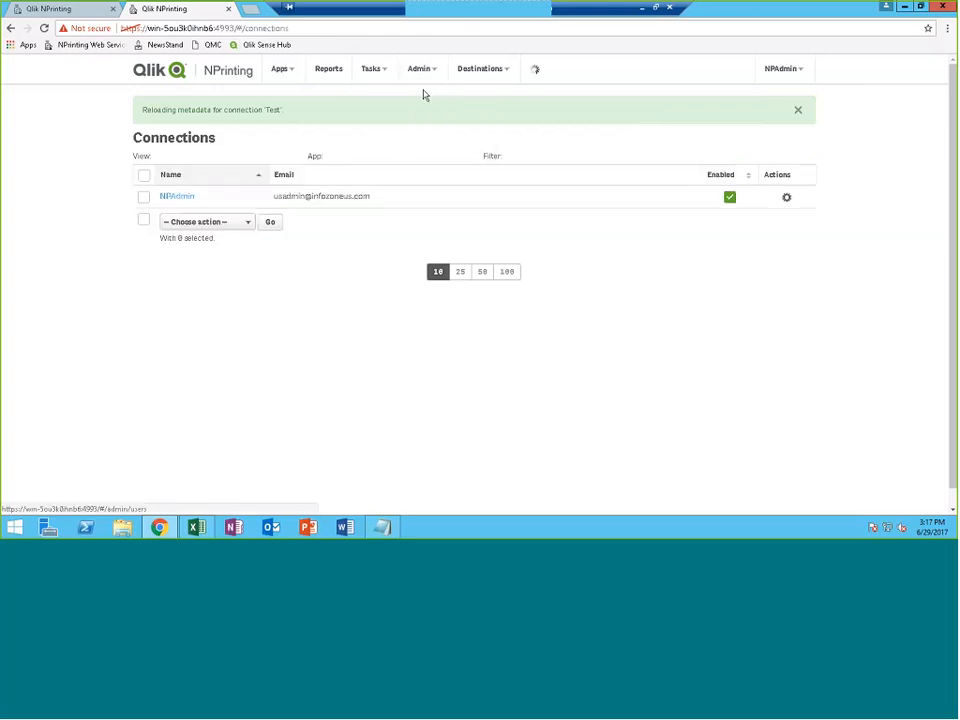
pyautogui.click(381, 70)
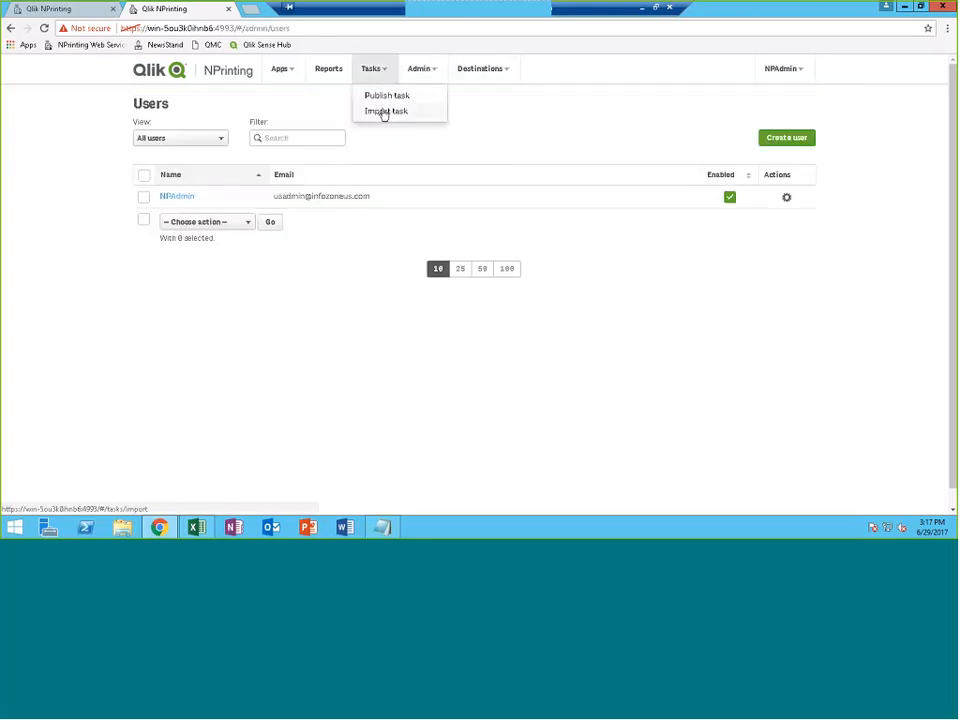
pyautogui.click(385, 110)
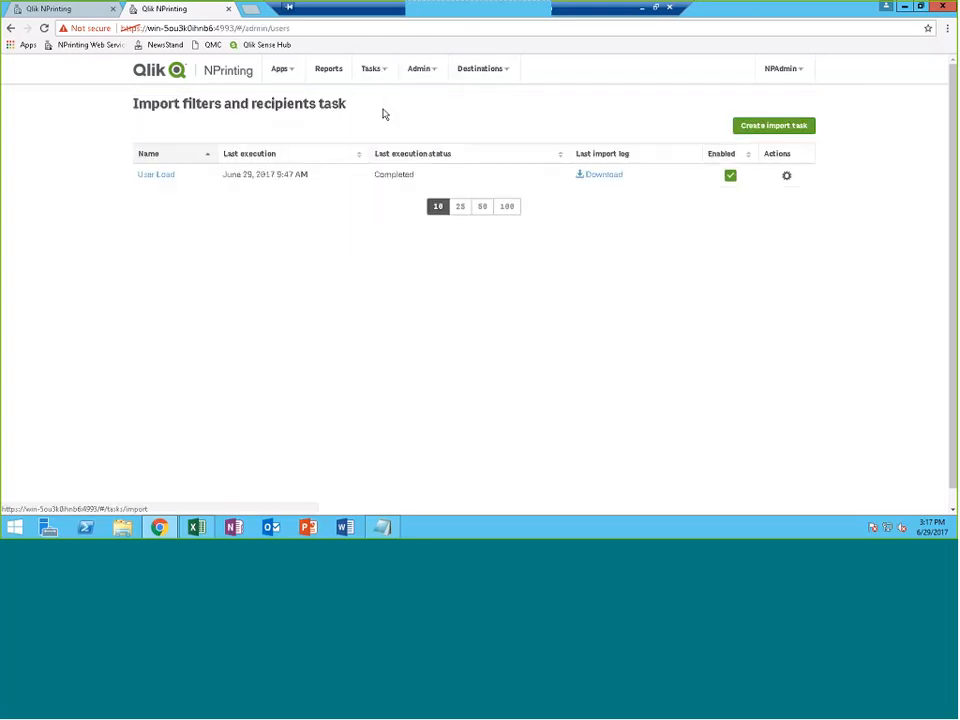
# Edit the User Load import task and select its import file path
pyautogui.click(784, 178)
pyautogui.click(760, 198)
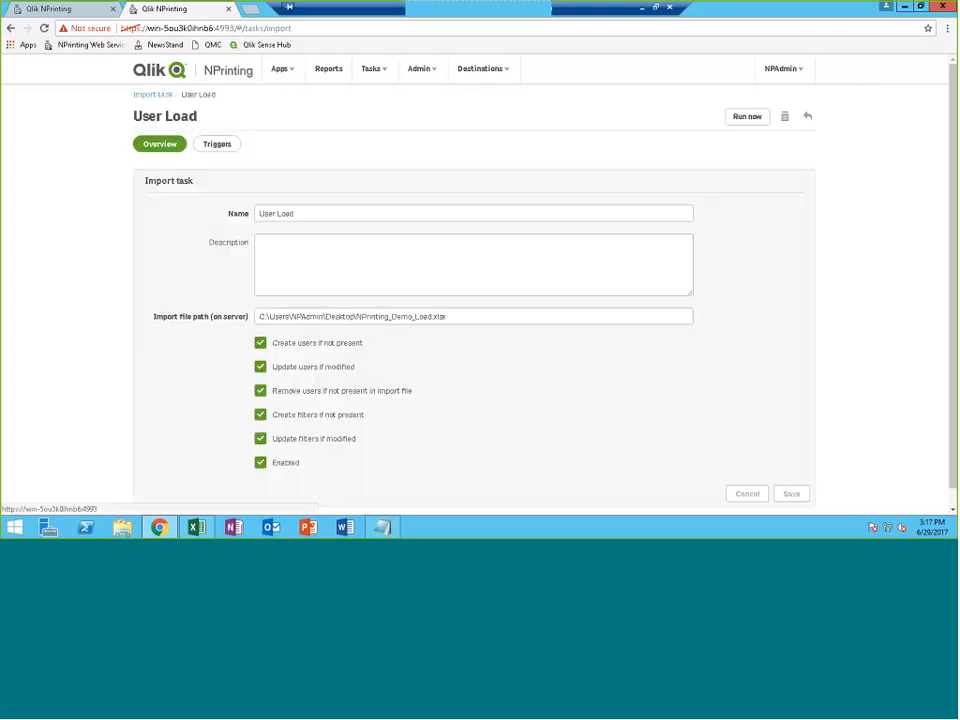
pyautogui.moveTo(332, 212); pyautogui.dragTo(266, 189)
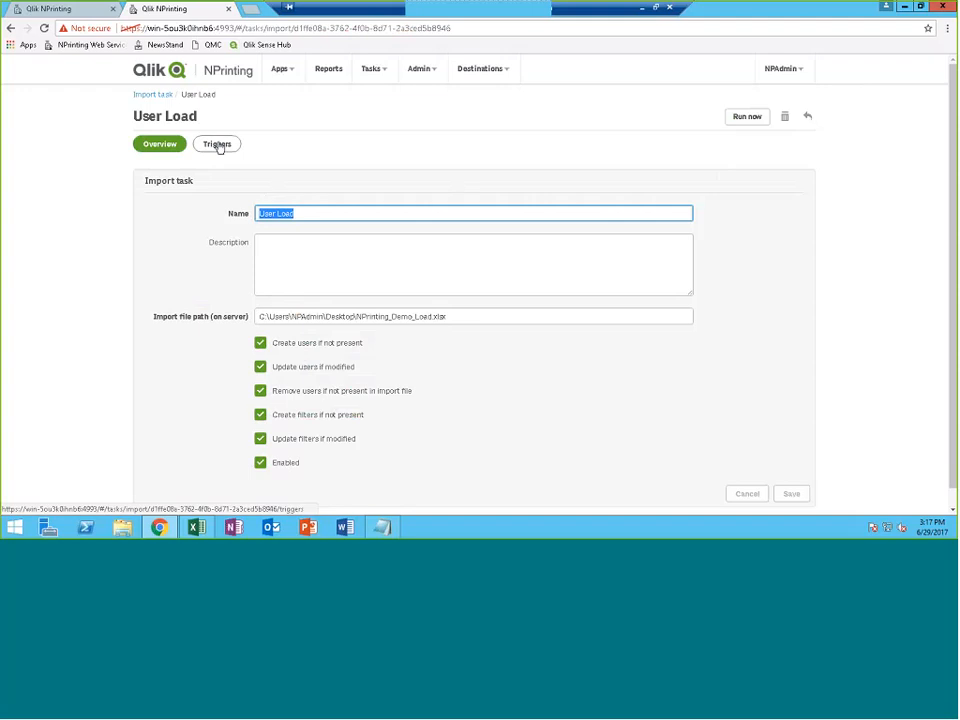
pyautogui.moveTo(480, 316); pyautogui.dragTo(222, 322)
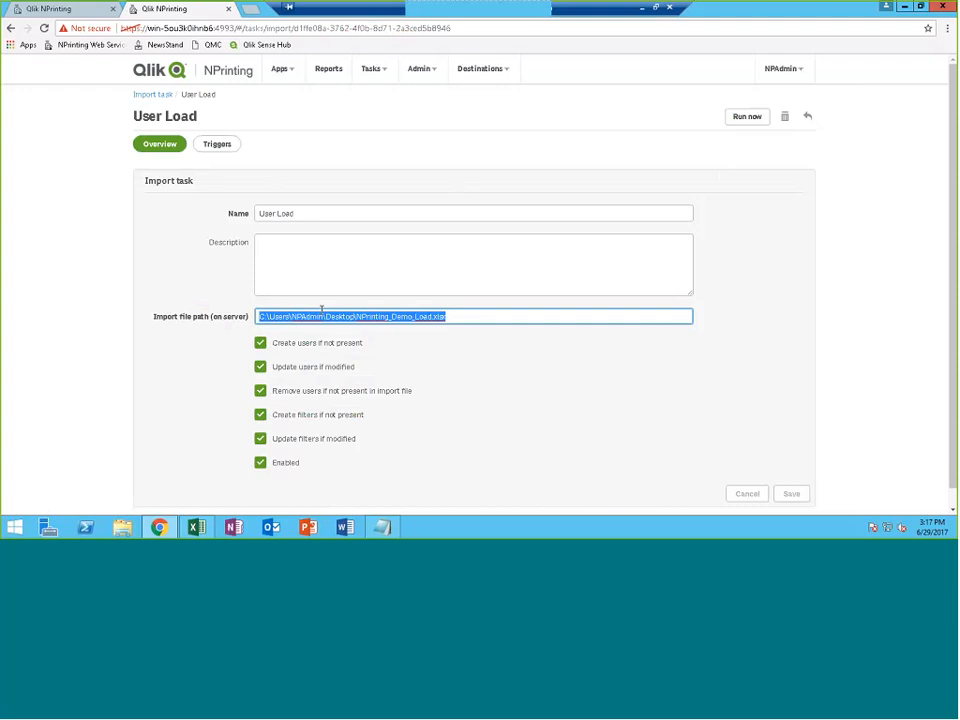
pyautogui.click(367, 317)
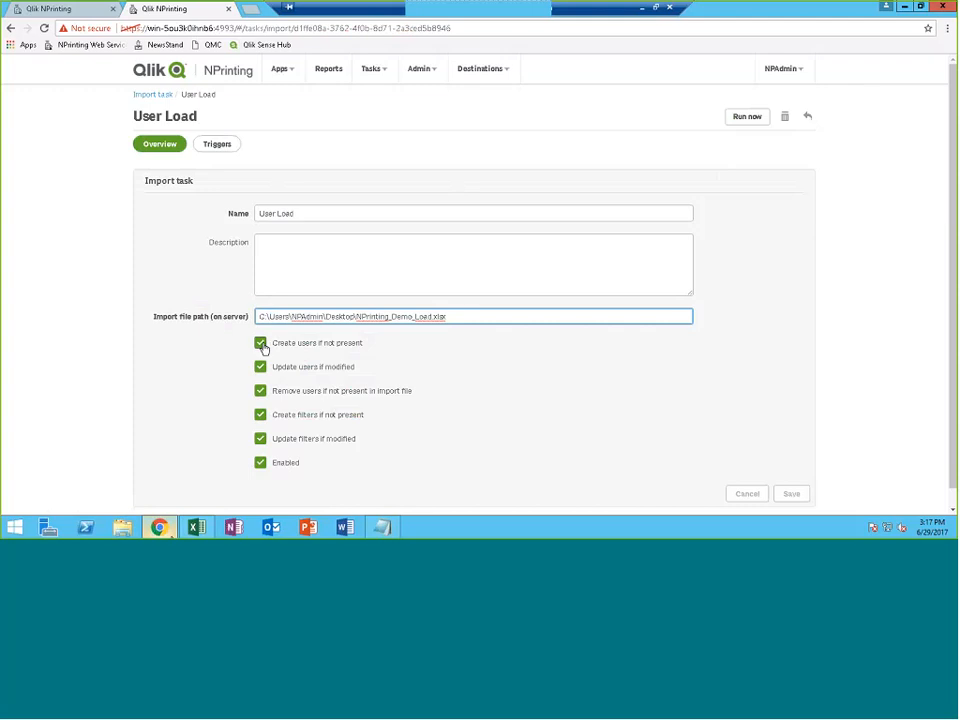
# Switch back and forth to the NPrinting_Demo_Load workbook to compare it with the file path
pyautogui.click(196, 527)
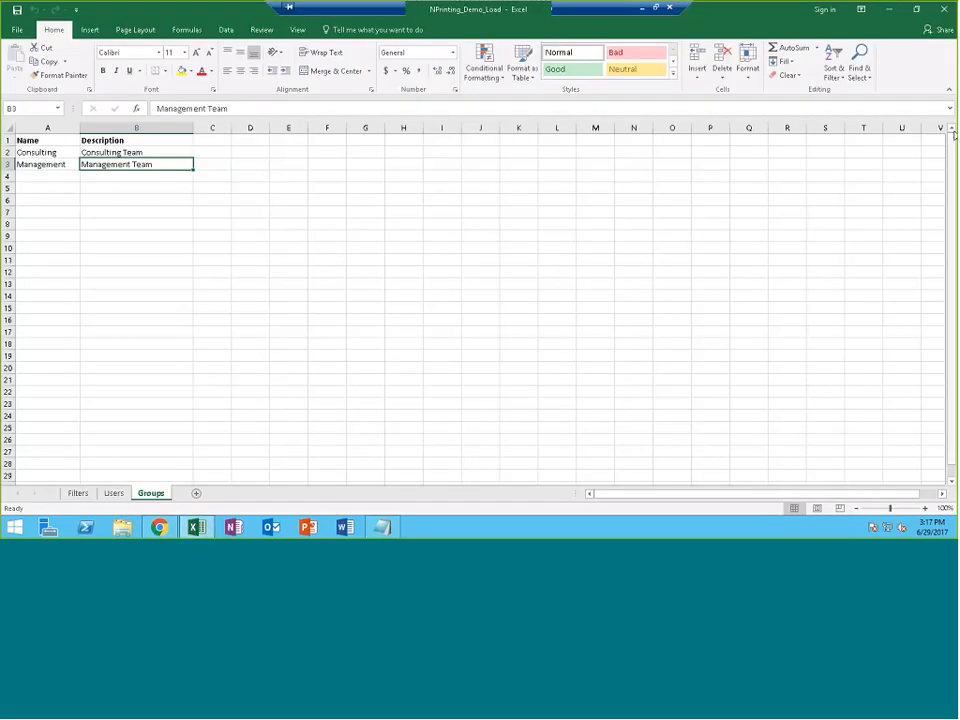
pyautogui.click(893, 9)
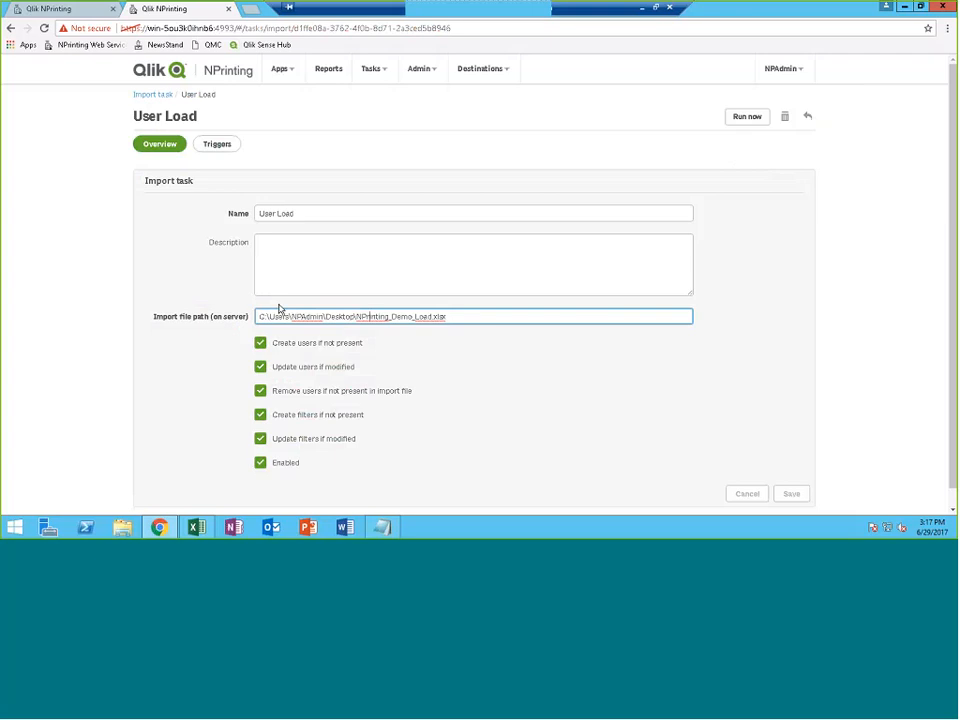
pyautogui.click(197, 528)
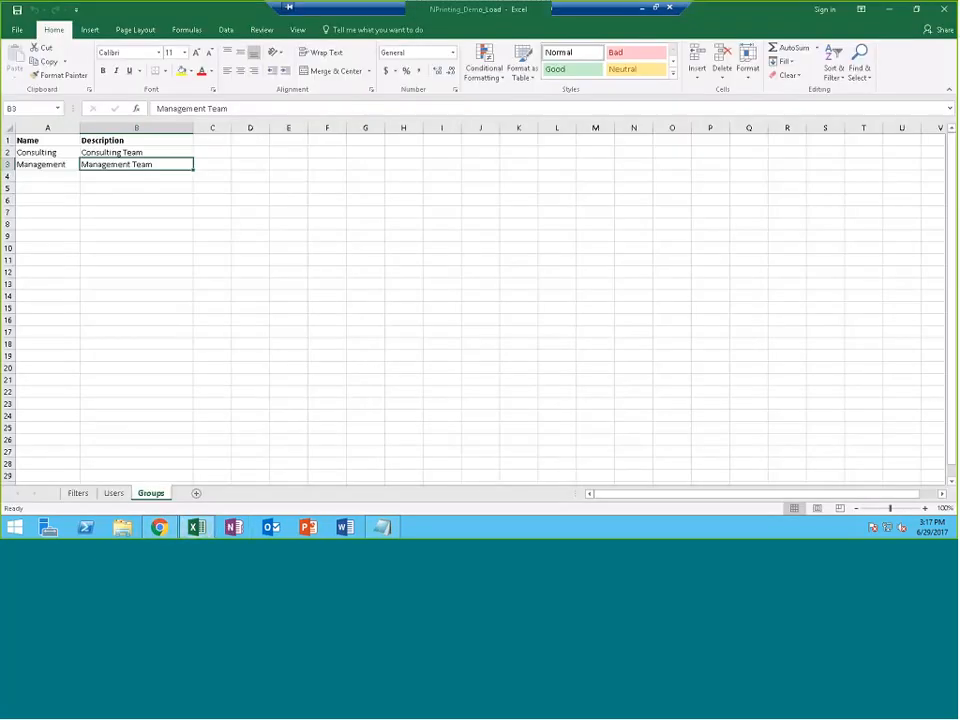
pyautogui.click(891, 10)
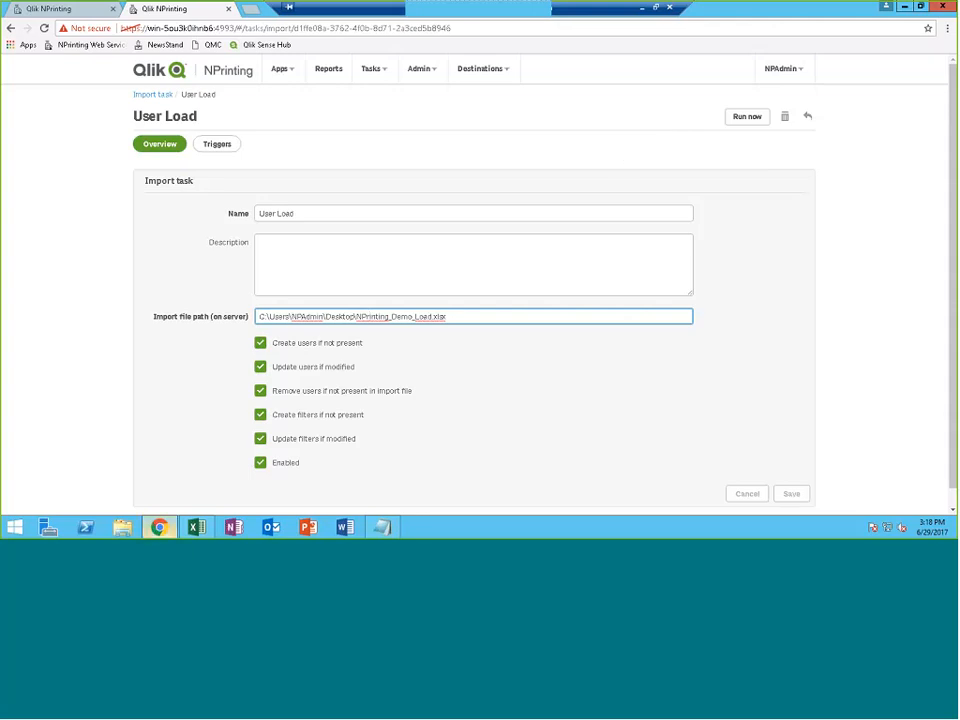
pyautogui.click(197, 528)
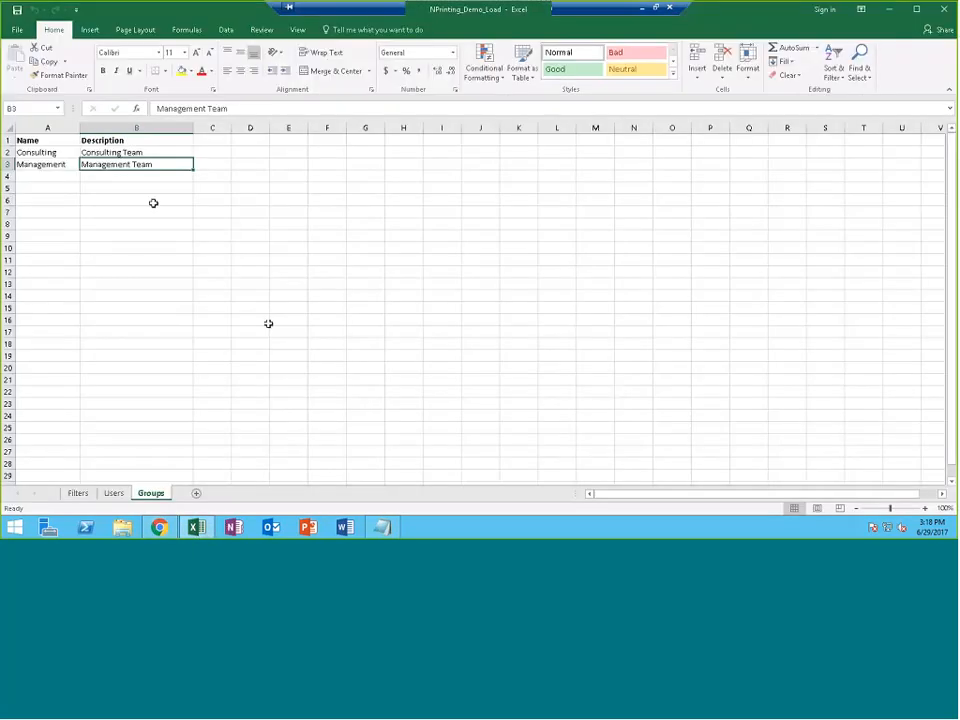
pyautogui.click(889, 9)
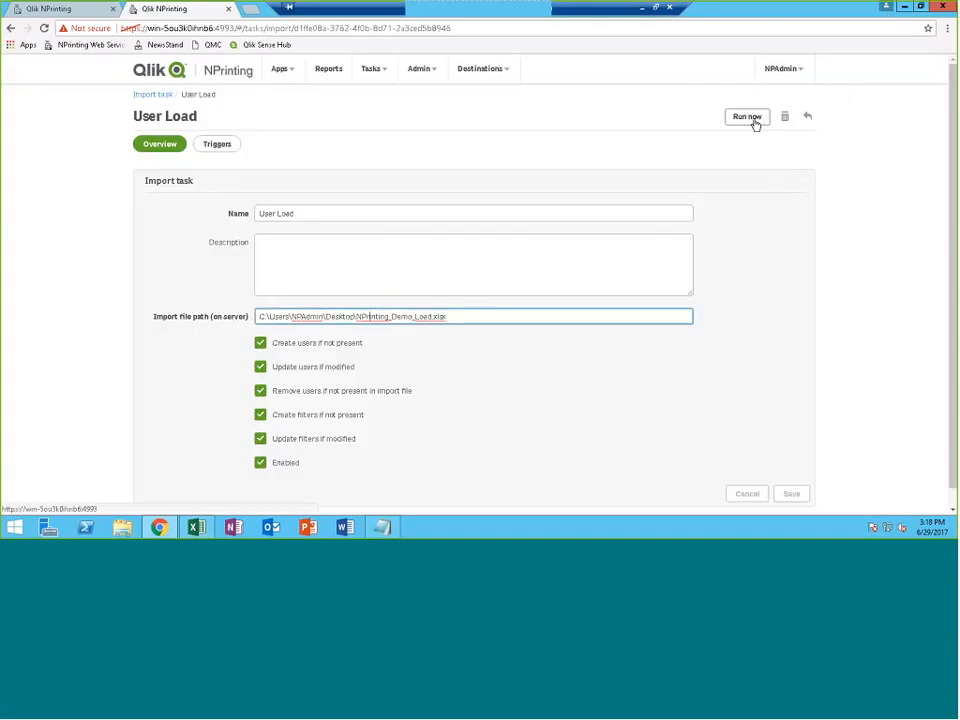
# Run the User Load import now, then download and open its latest import log
pyautogui.click(755, 124)
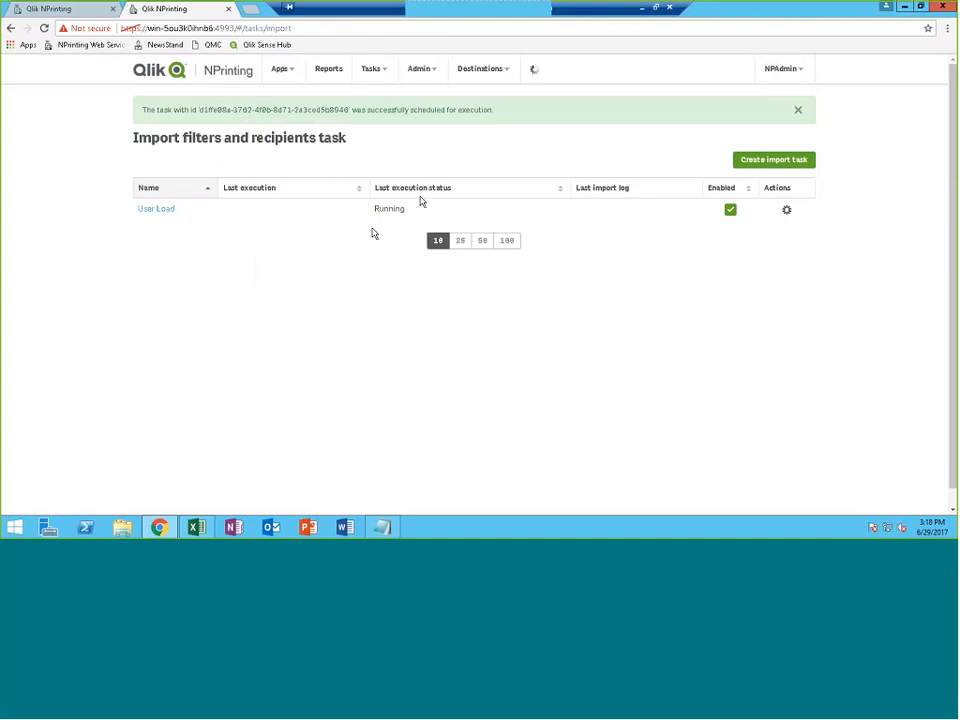
pyautogui.click(620, 212)
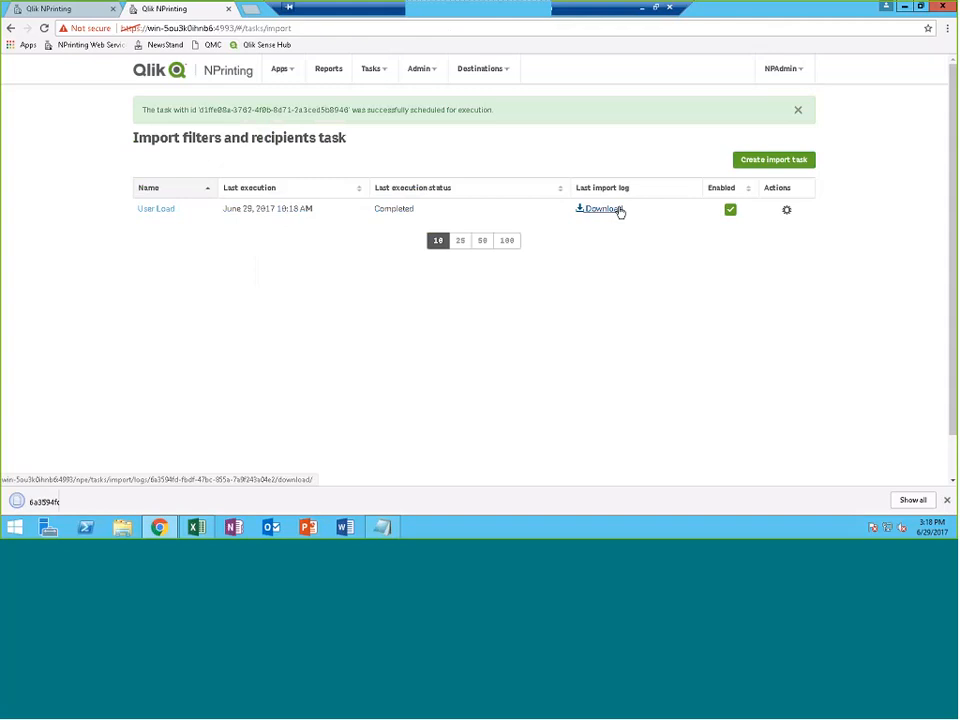
pyautogui.click(81, 499)
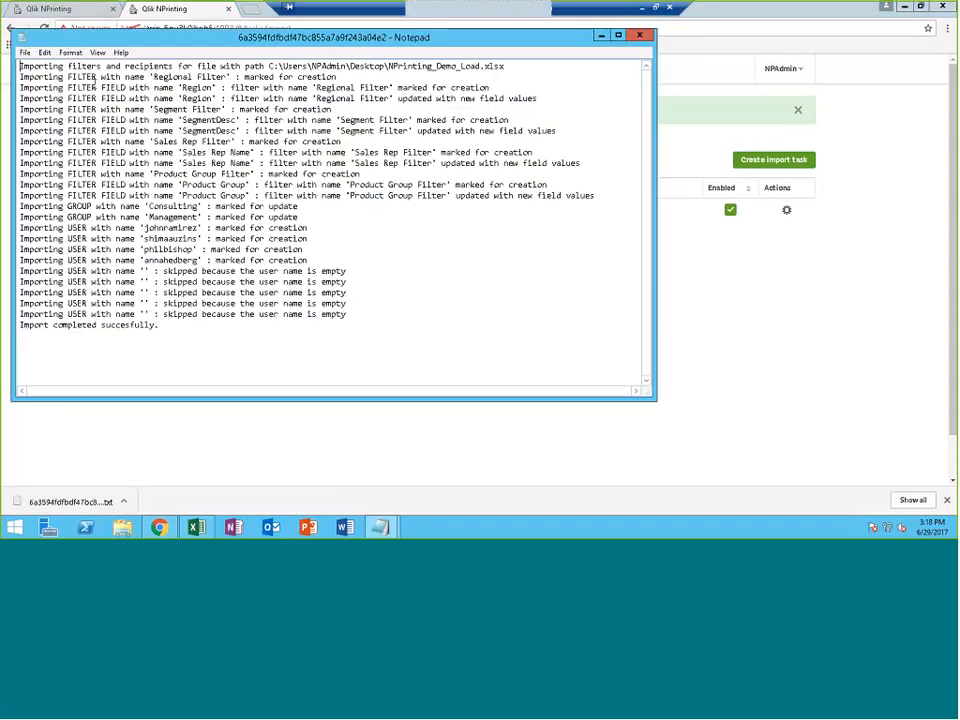
# Highlight the FILTER entries in the Notepad import log
pyautogui.moveTo(52, 77); pyautogui.dragTo(595, 196)
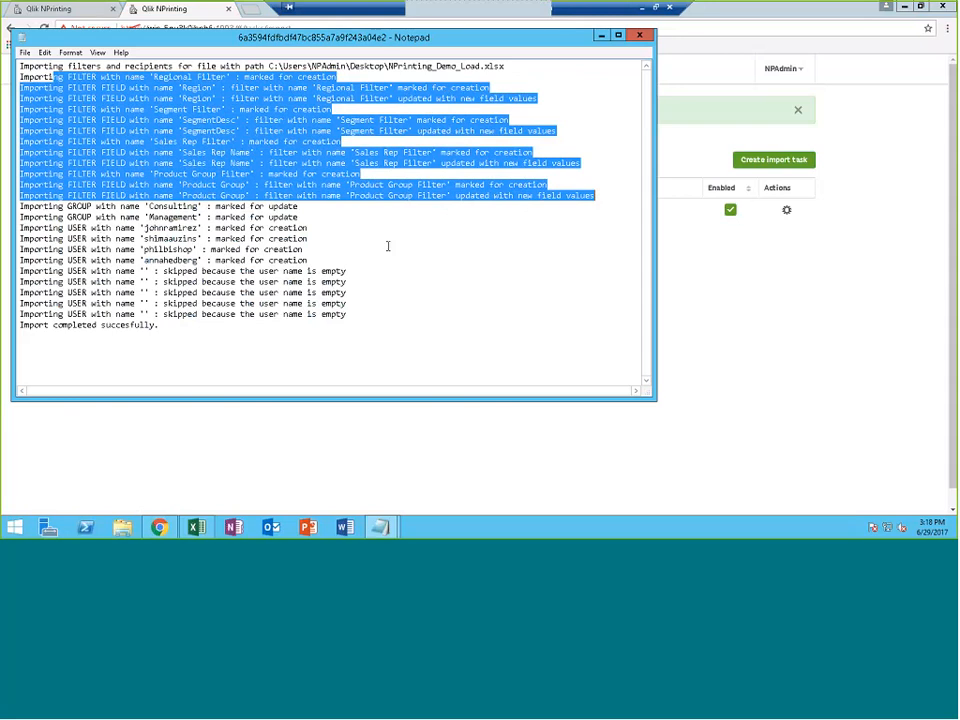
# Close the log and view the imported user's Details, Groups (Consulting) and Filters (Regional Filter) tabs
pyautogui.click(601, 35)
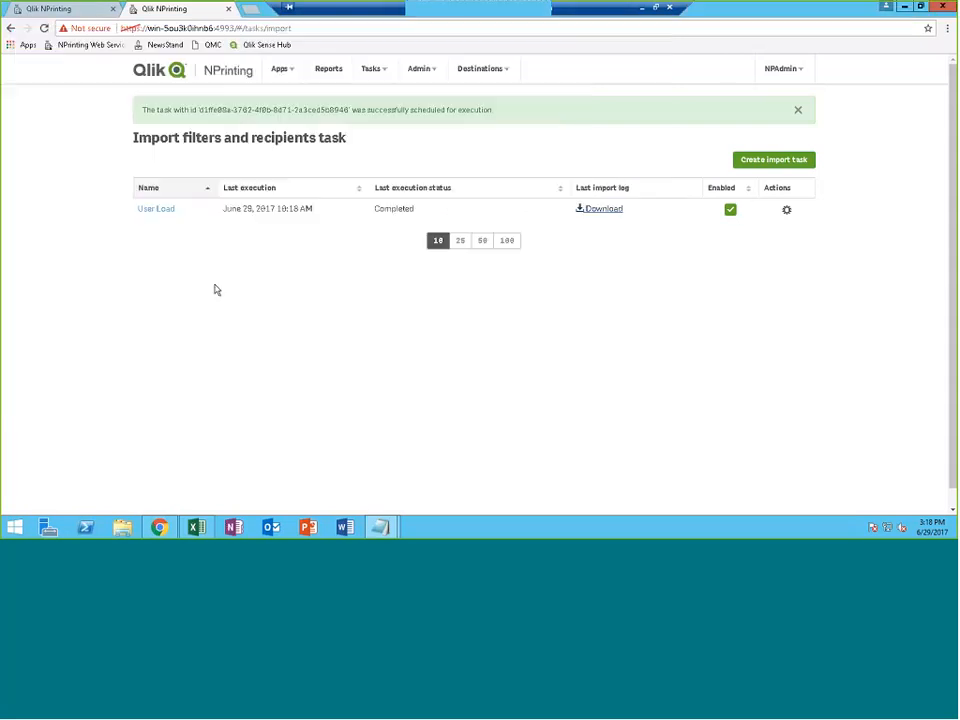
pyautogui.click(413, 72)
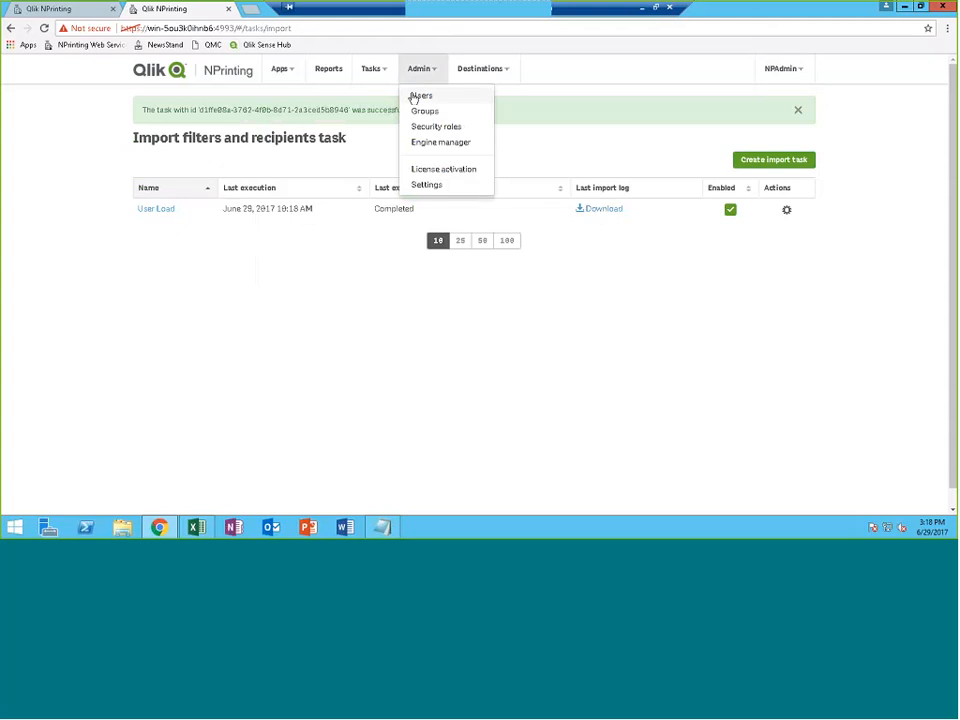
pyautogui.click(416, 95)
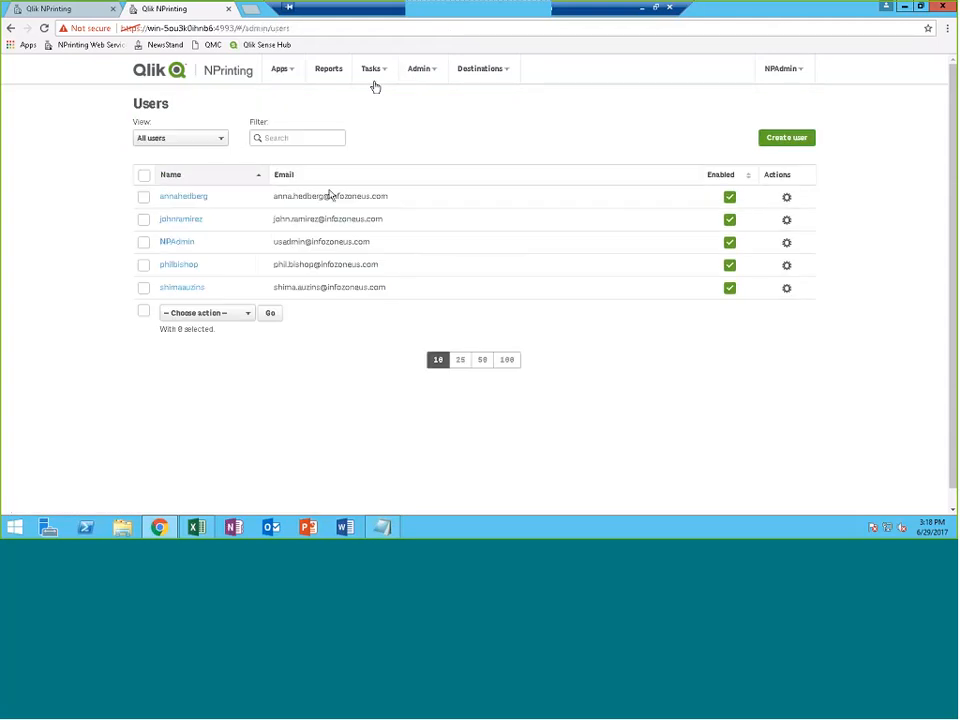
pyautogui.click(192, 220)
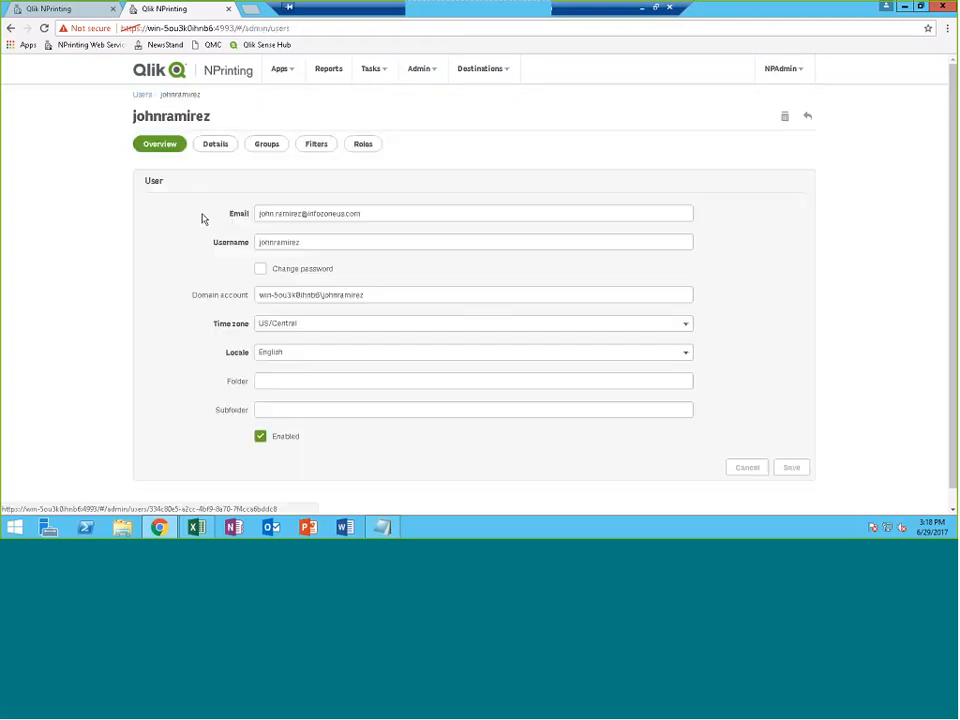
pyautogui.click(216, 145)
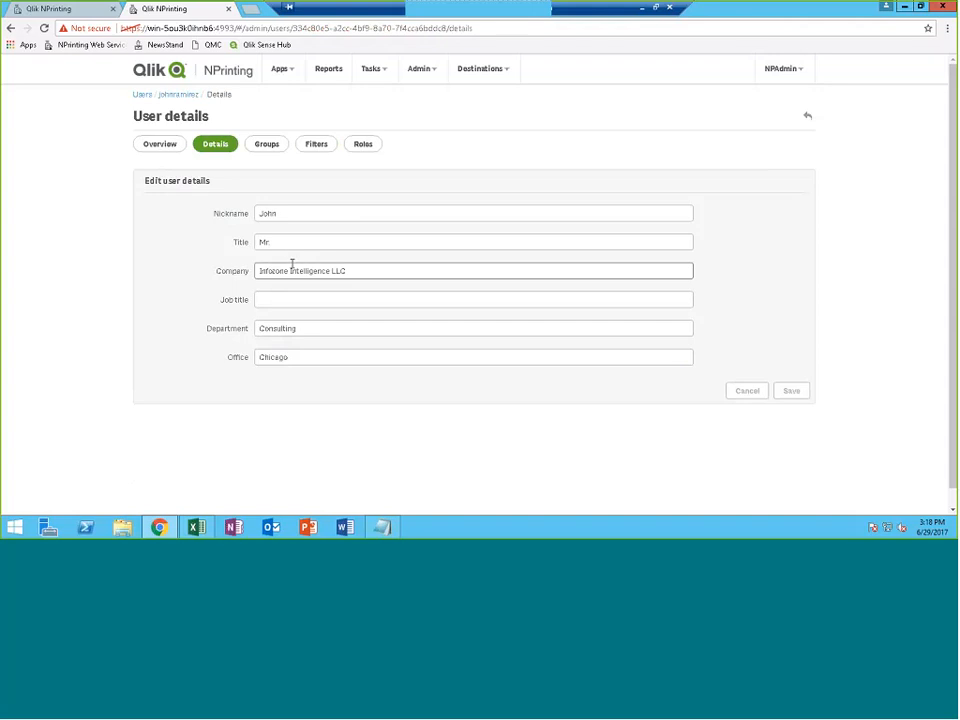
pyautogui.click(266, 143)
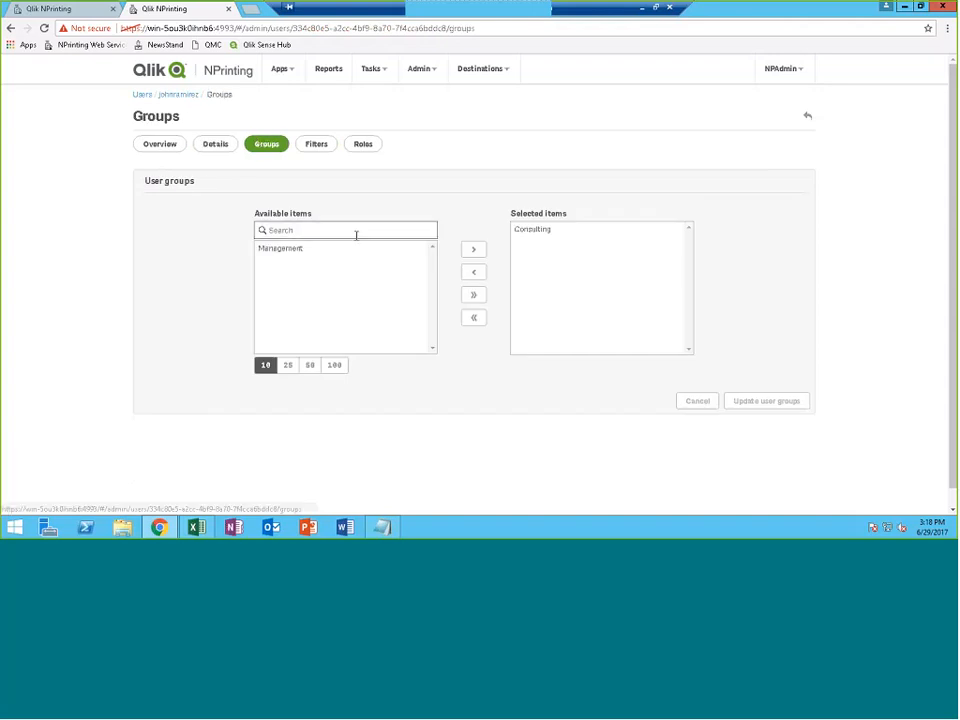
pyautogui.click(314, 146)
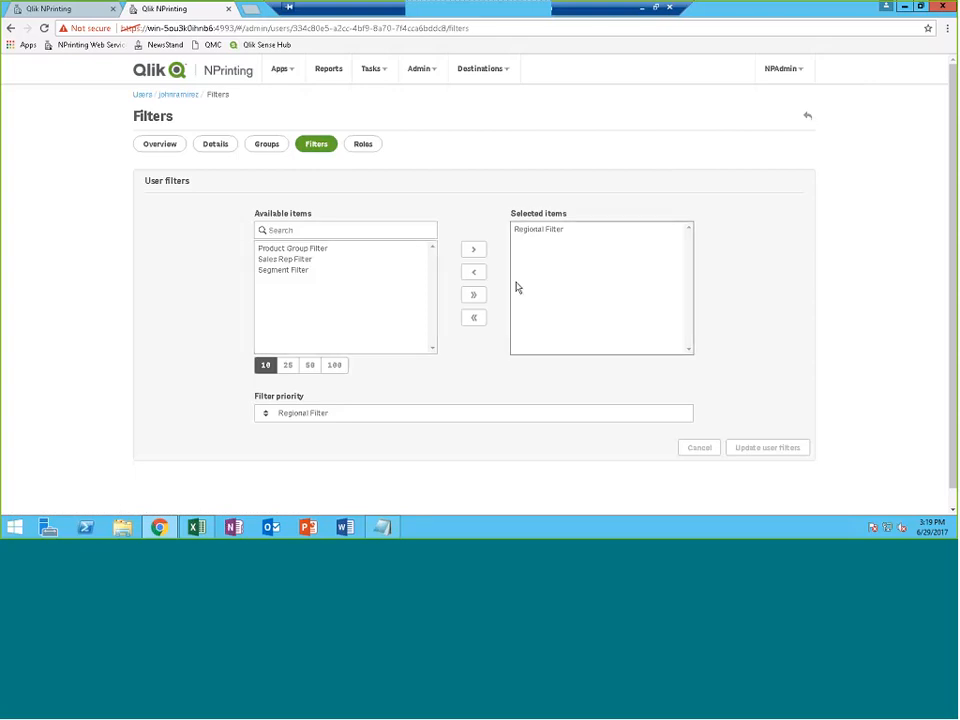
pyautogui.click(196, 527)
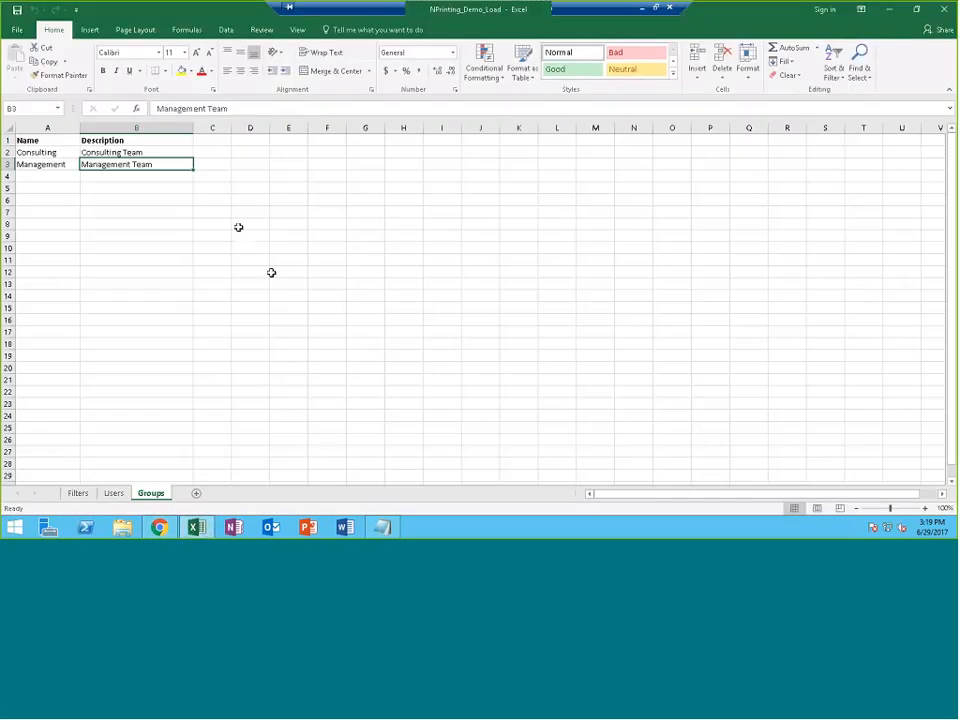
# Confirm the first user's filter in cell N2 of the Users sheet, then minimize Excel
pyautogui.click(78, 493)
pyautogui.click(71, 151)
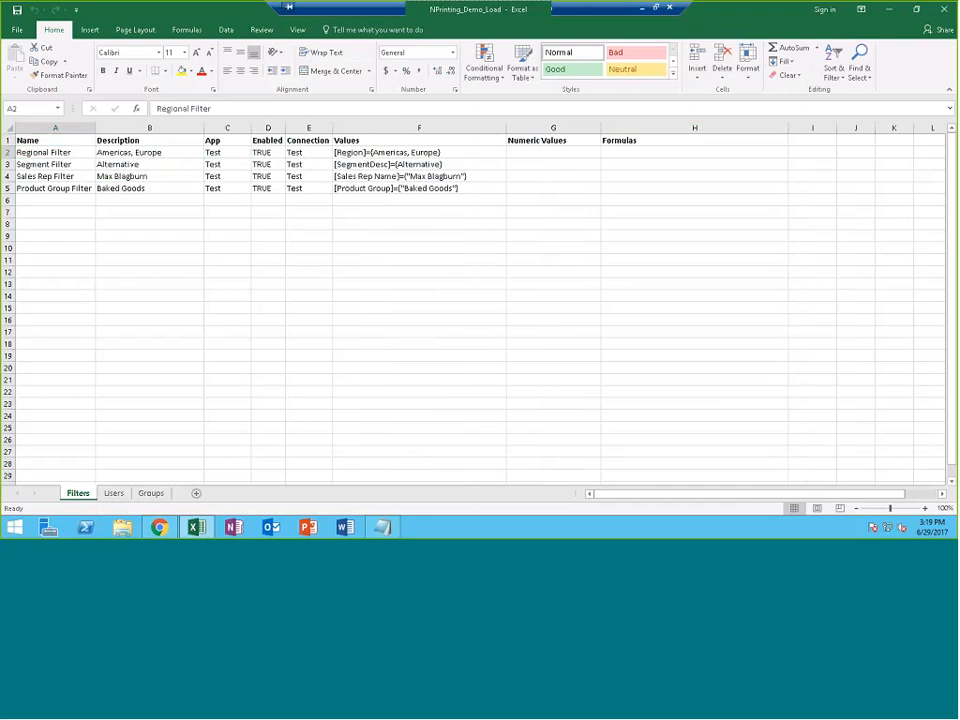
pyautogui.click(113, 493)
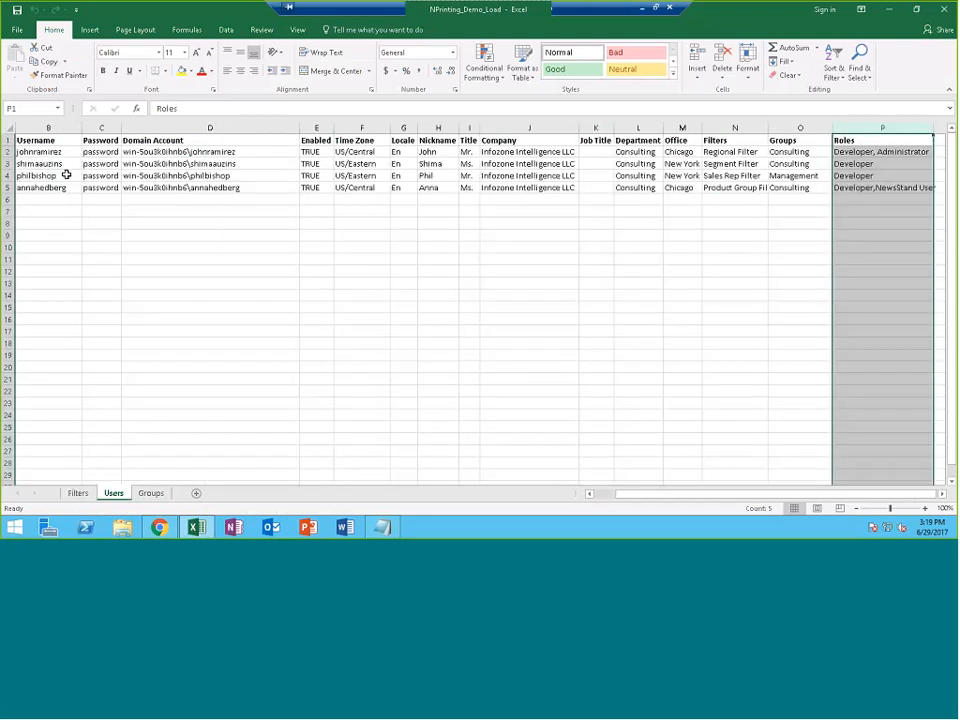
pyautogui.click(731, 152)
pyautogui.click(888, 12)
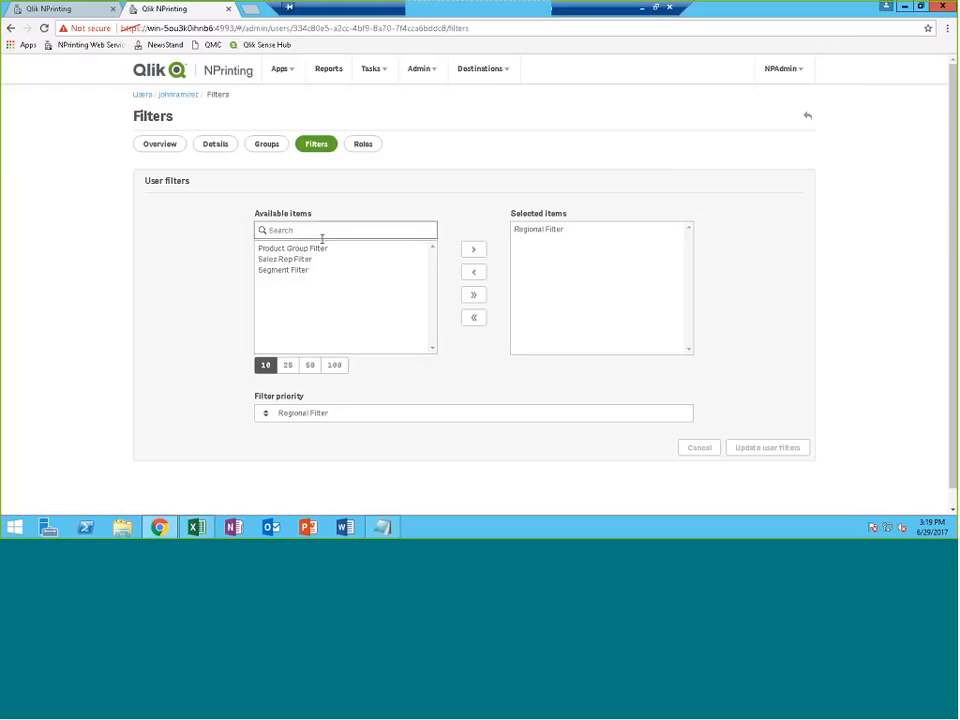
# View the imported user's Roles tab, then go back to the Overview tab
pyautogui.click(355, 144)
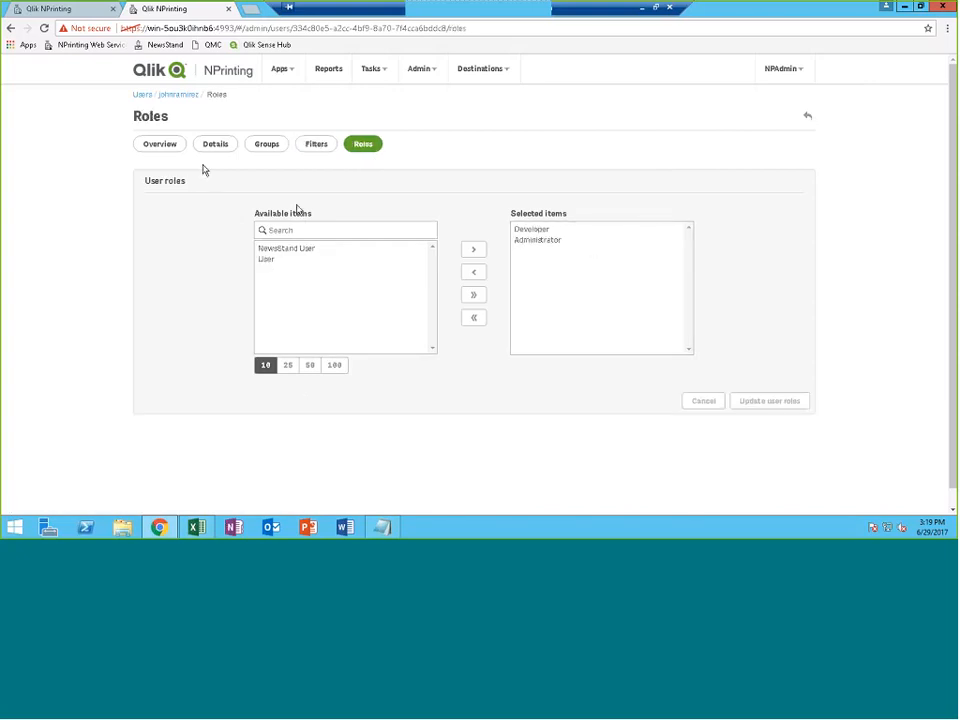
pyautogui.click(166, 148)
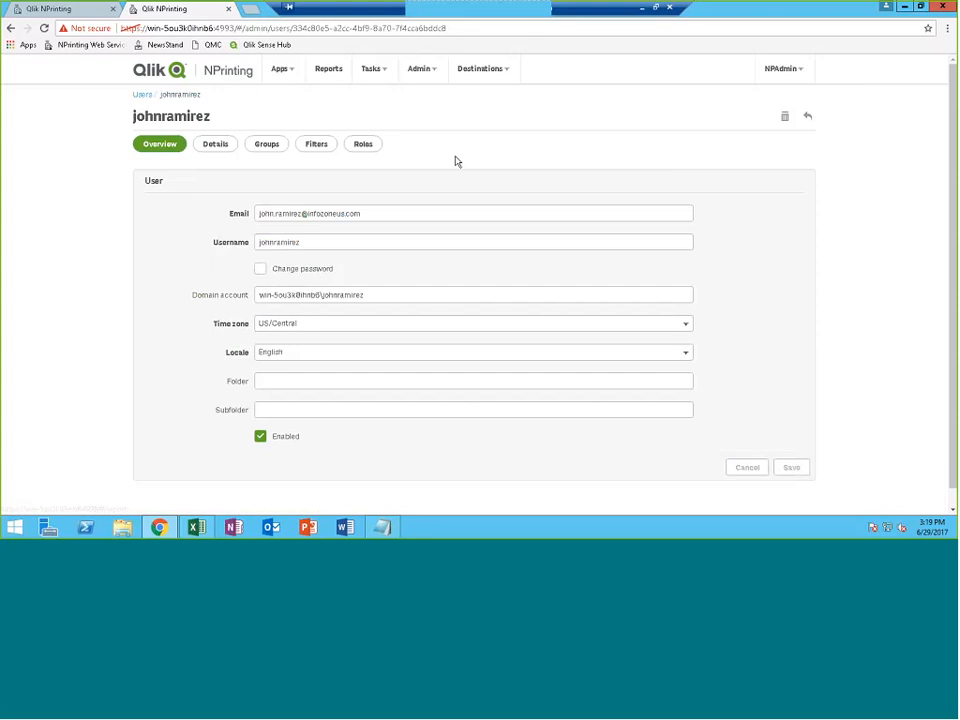
# Create a new Excel report titled 'Test 2' based on the TEST app
pyautogui.click(377, 72)
pyautogui.click(331, 71)
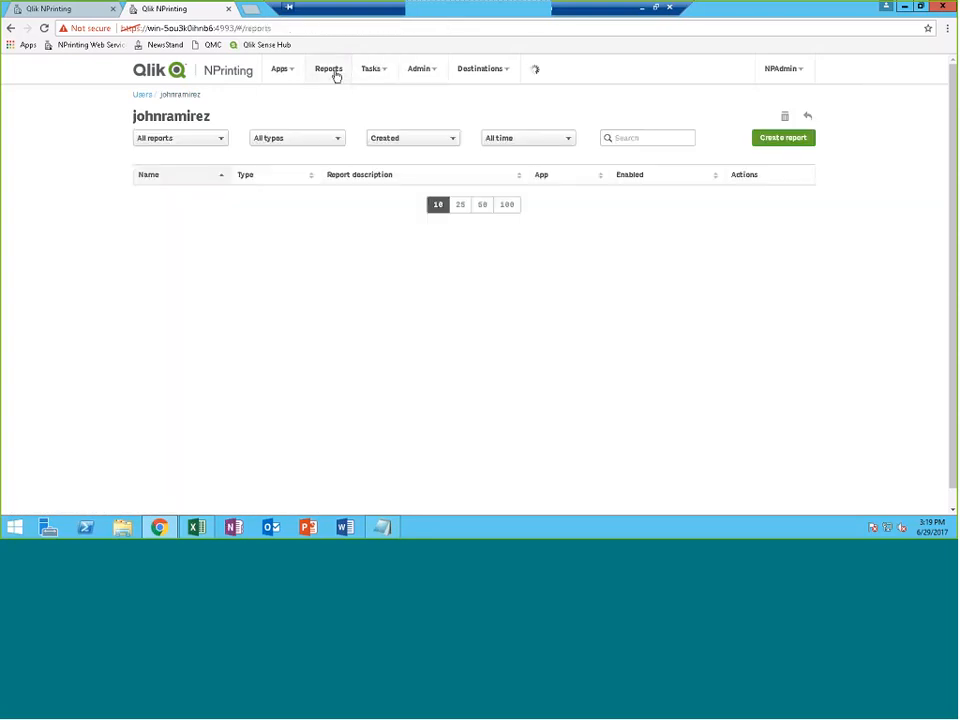
pyautogui.click(795, 137)
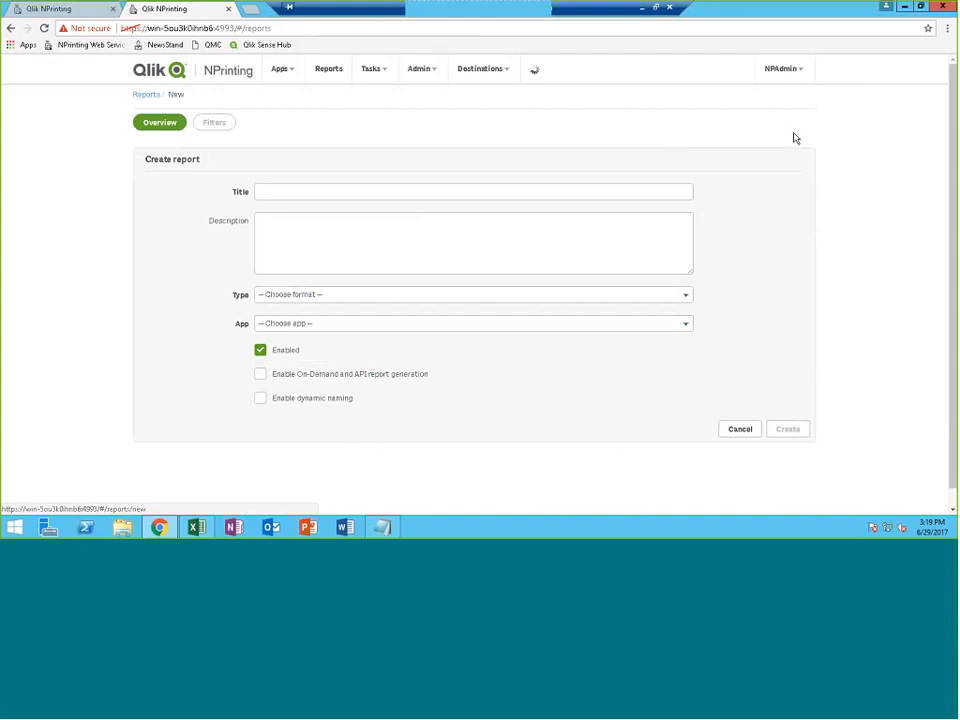
pyautogui.click(338, 193)
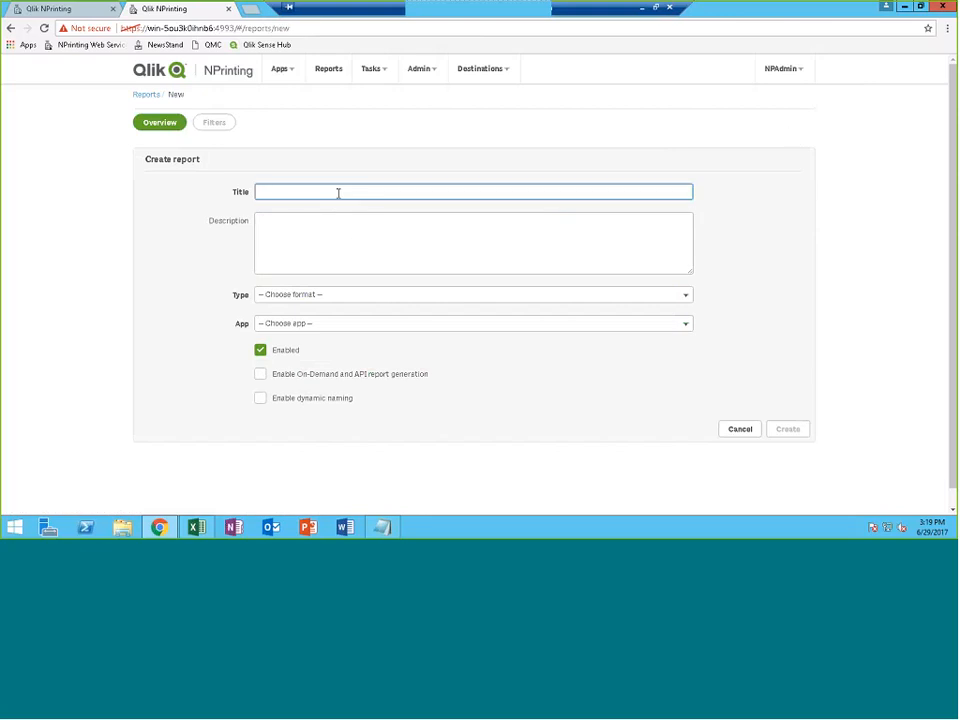
pyautogui.write('Tes')
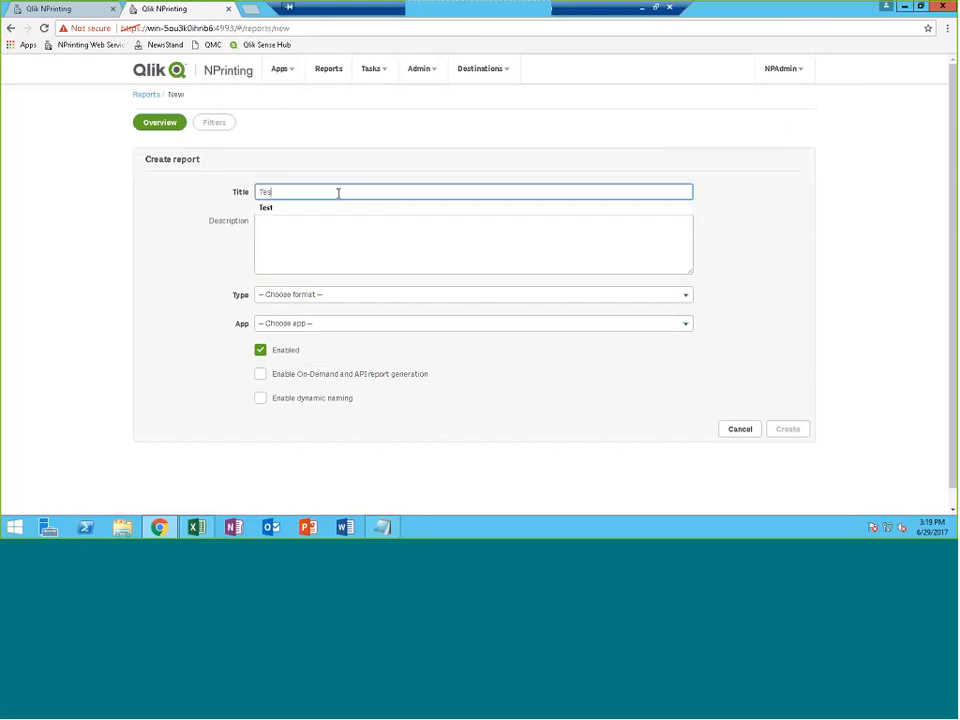
pyautogui.write('t 2')
pyautogui.click(327, 296)
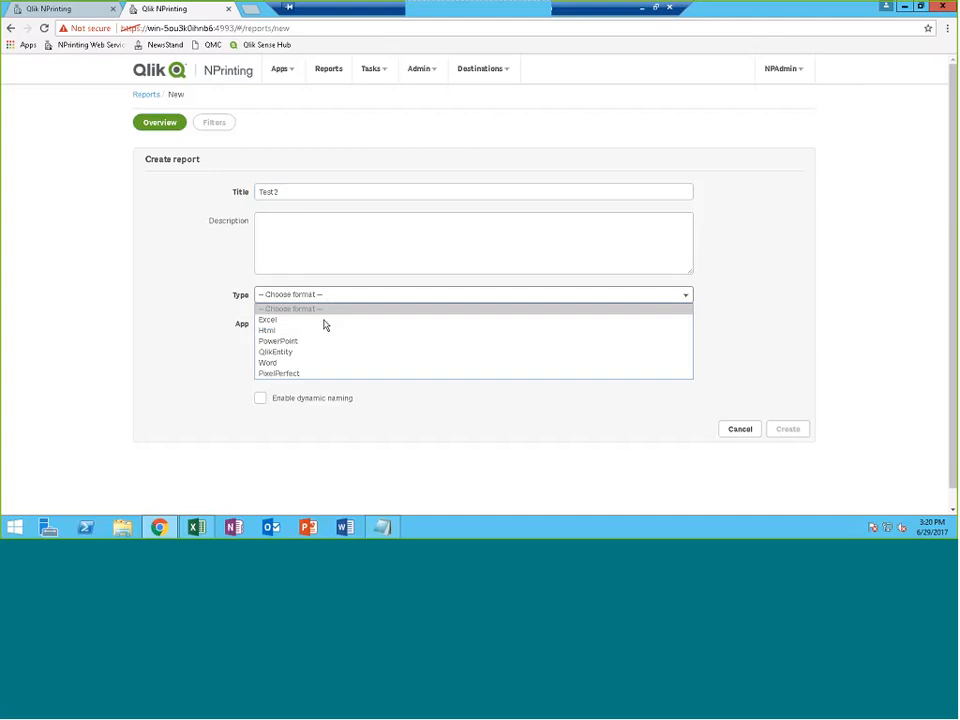
pyautogui.click(326, 318)
pyautogui.click(363, 322)
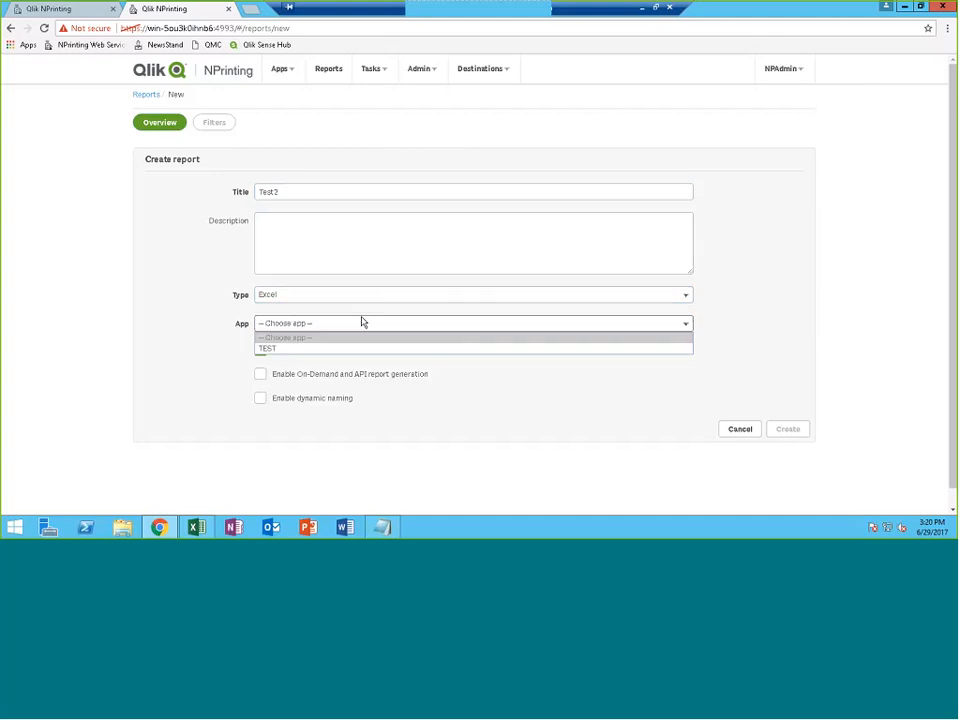
pyautogui.click(321, 349)
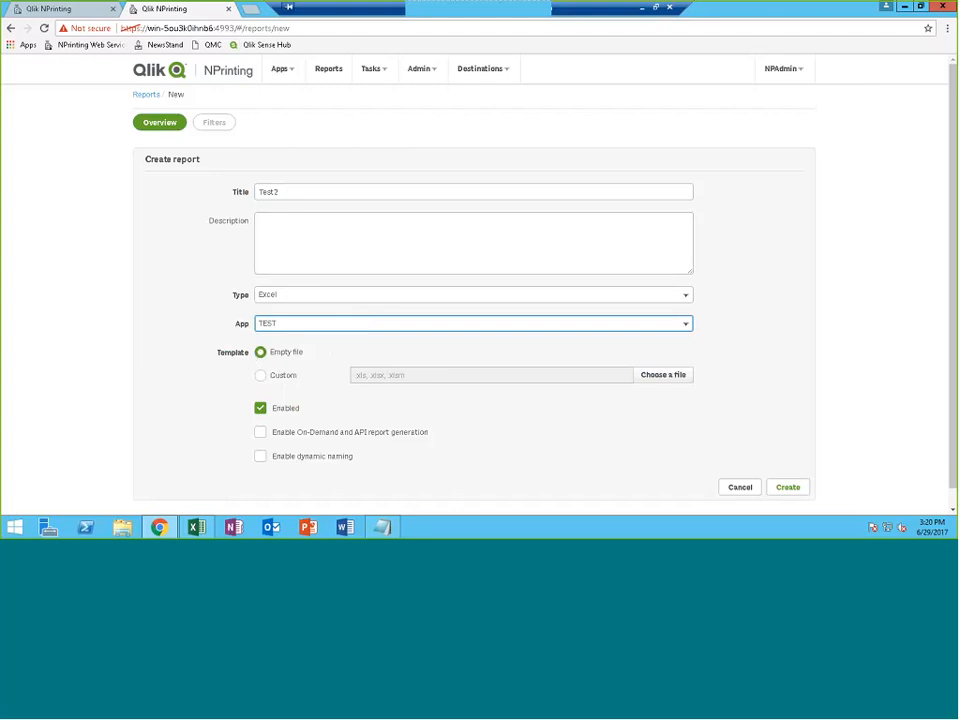
pyautogui.click(789, 488)
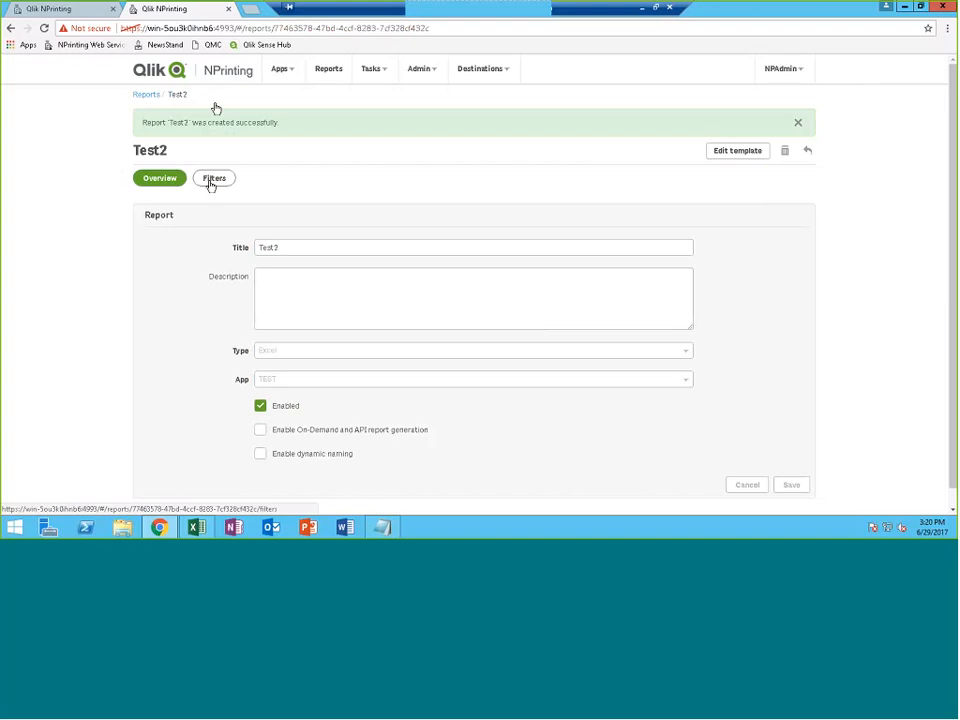
# Open the template in Designer and place the Average Sales Per Day image in cell A3
pyautogui.click(716, 154)
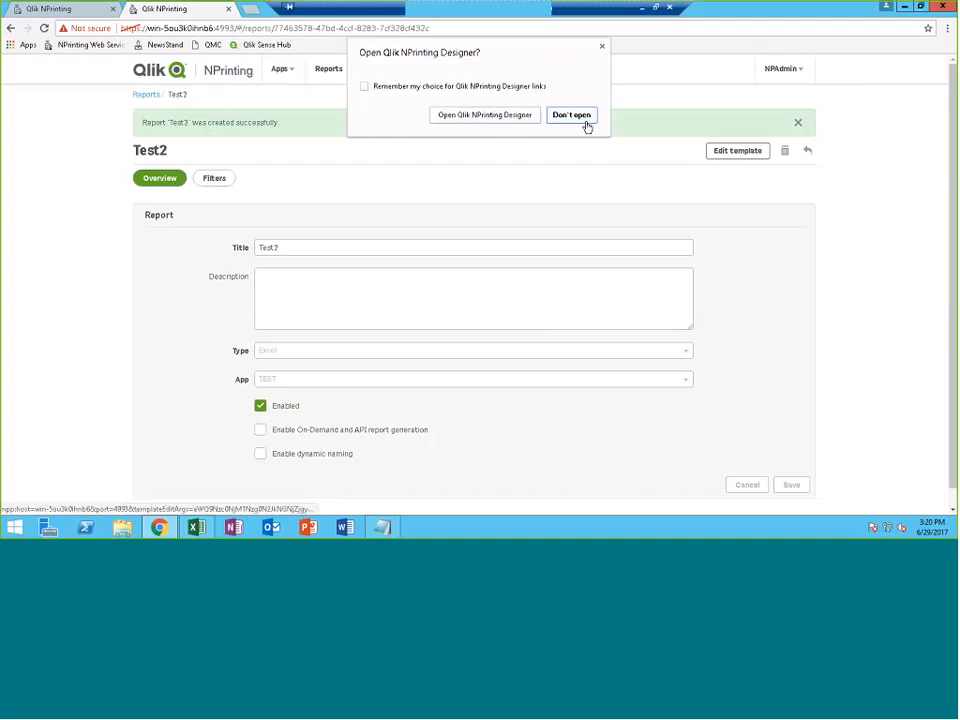
pyautogui.click(497, 118)
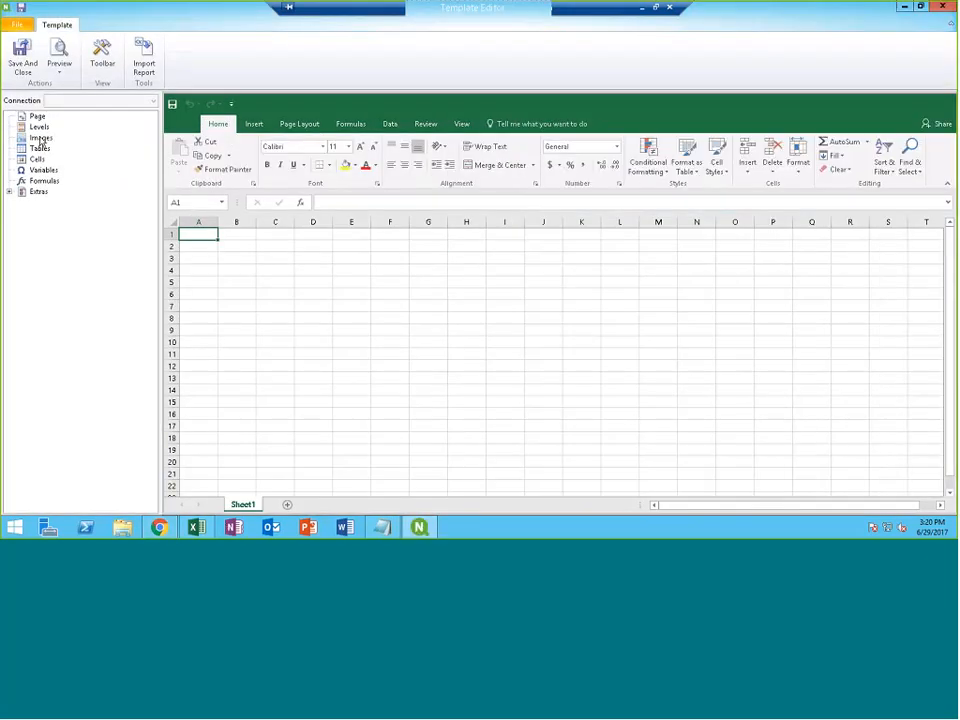
pyautogui.click(40, 137)
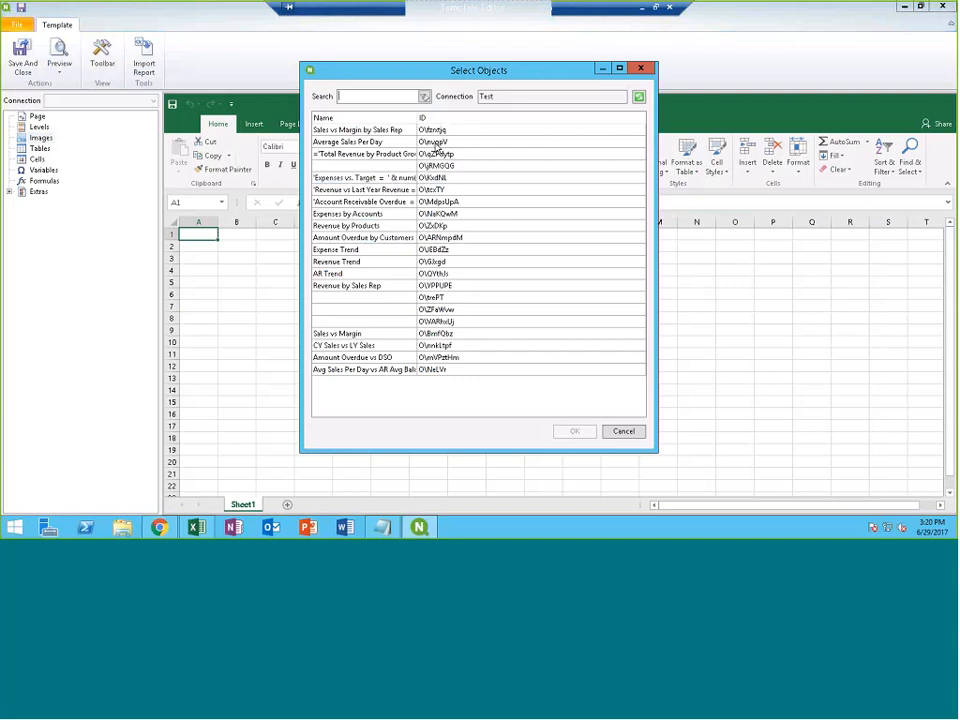
pyautogui.click(435, 144)
pyautogui.doubleClick(435, 146)
pyautogui.click(9, 138)
pyautogui.click(67, 150)
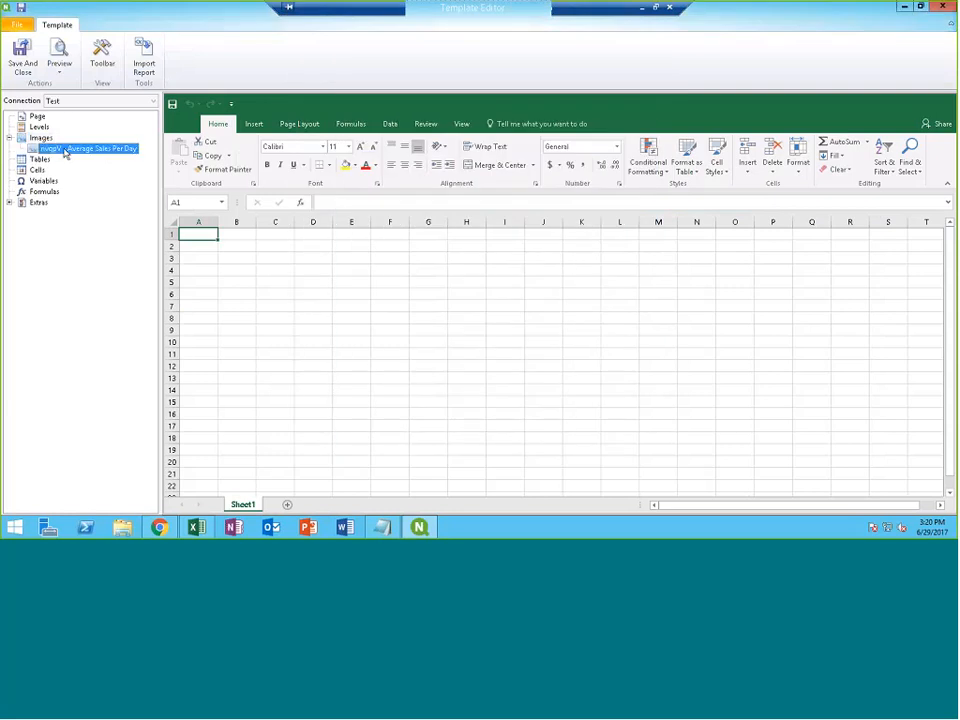
pyautogui.moveTo(65, 152); pyautogui.dragTo(198, 259)
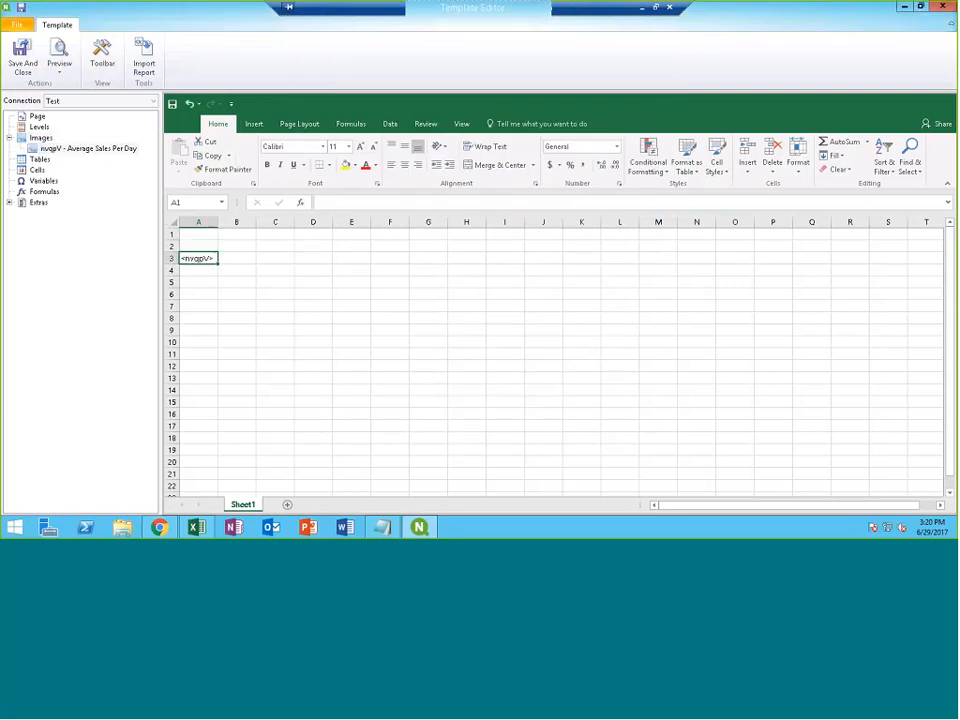
# Add a 'Current Selections' formula =GetCurrentSelections() in cell A1, then save and close the template
pyautogui.rightClick(42, 191)
pyautogui.click(62, 199)
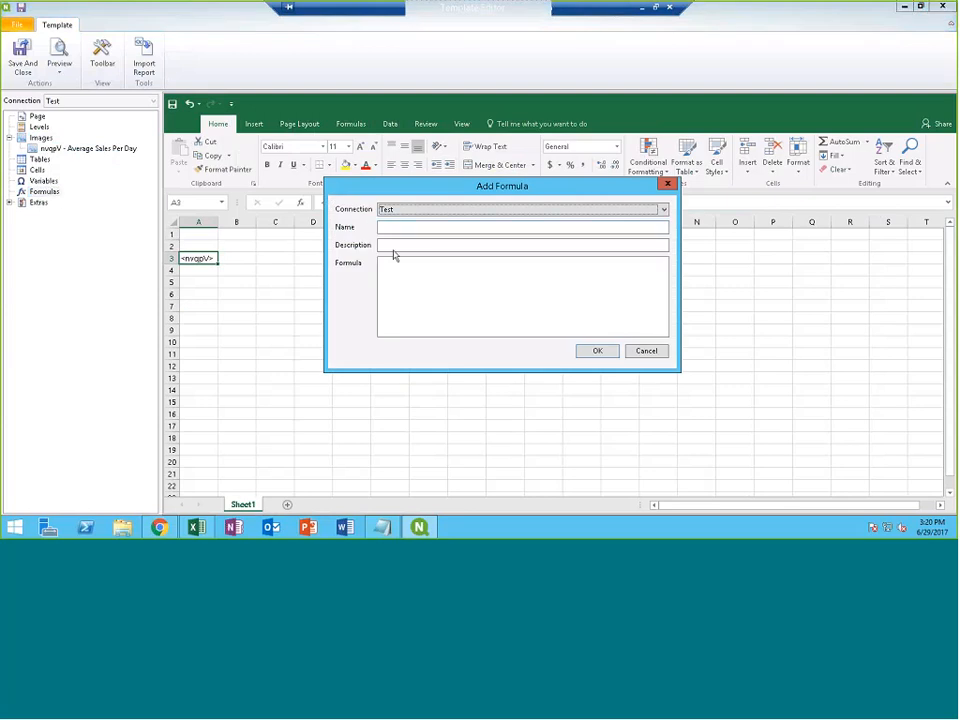
pyautogui.click(393, 227)
pyautogui.write('Curre')
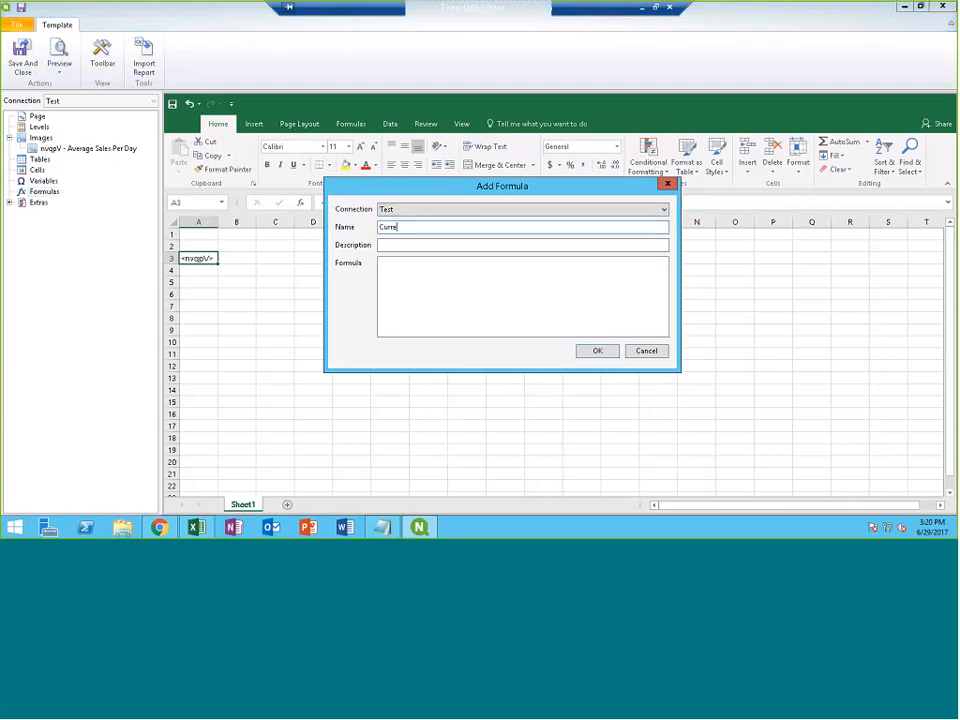
pyautogui.write('nt Selections')
pyautogui.press('Tab')
pyautogui.press('Tab')
pyautogui.write('=GetCurrentSelections()')
pyautogui.click(596, 351)
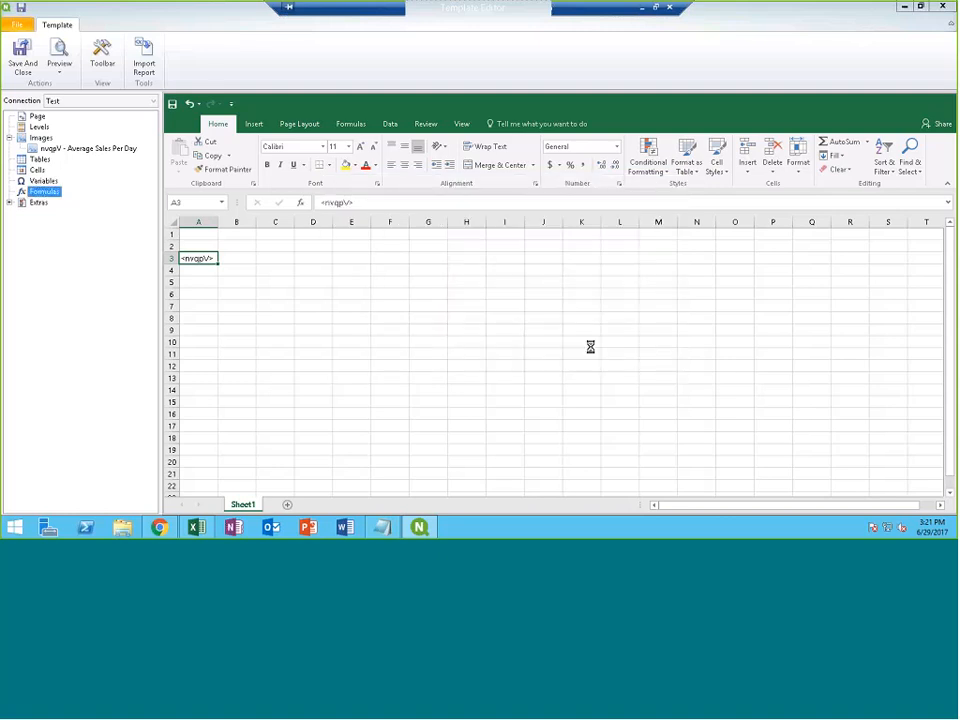
pyautogui.moveTo(65, 202); pyautogui.dragTo(188, 233)
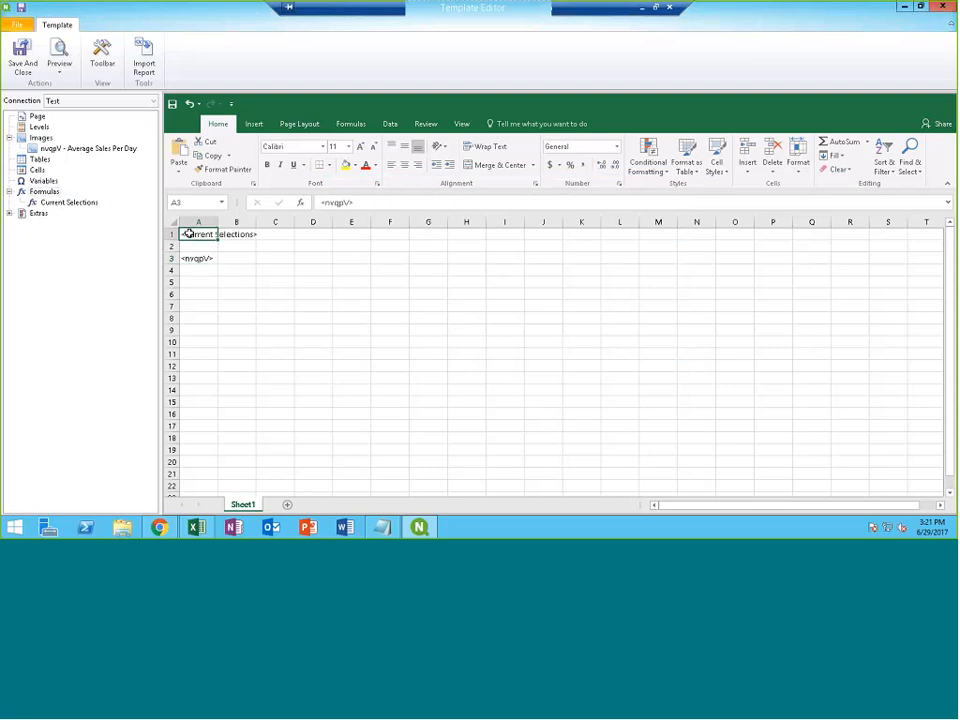
pyautogui.click(20, 52)
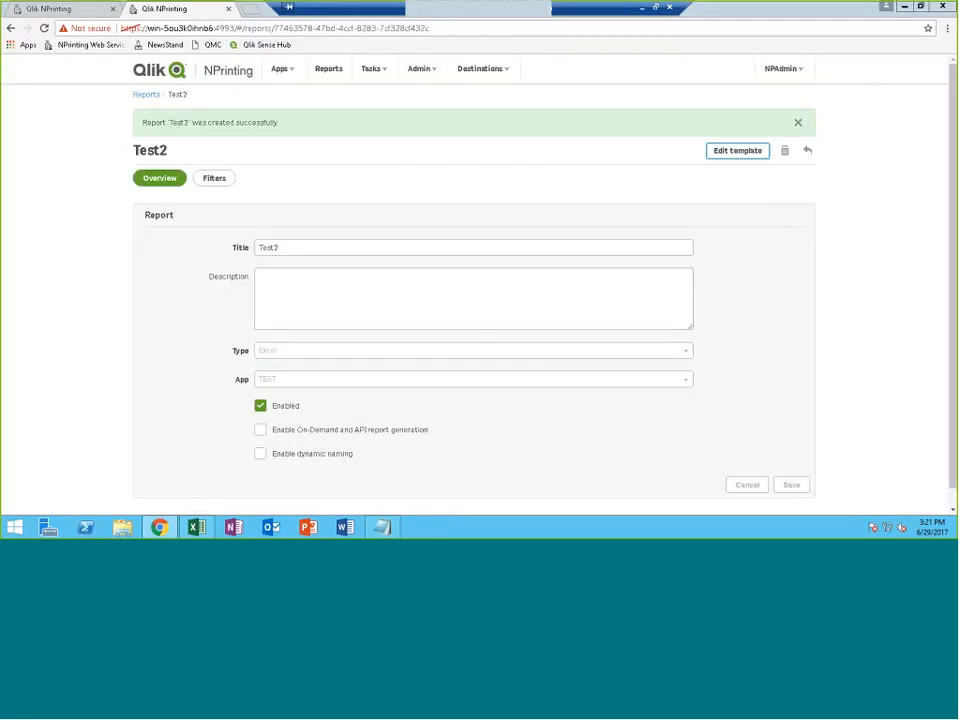
# Fill in a new publish task named Test2 using the TEST app
pyautogui.click(383, 70)
pyautogui.click(388, 96)
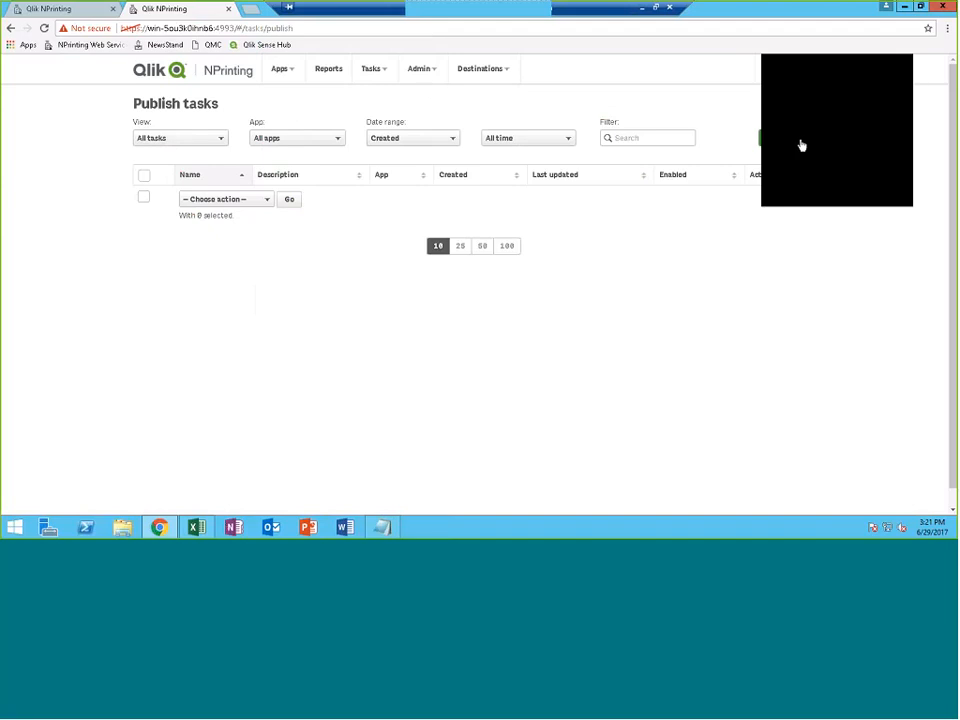
pyautogui.click(795, 141)
pyautogui.click(319, 189)
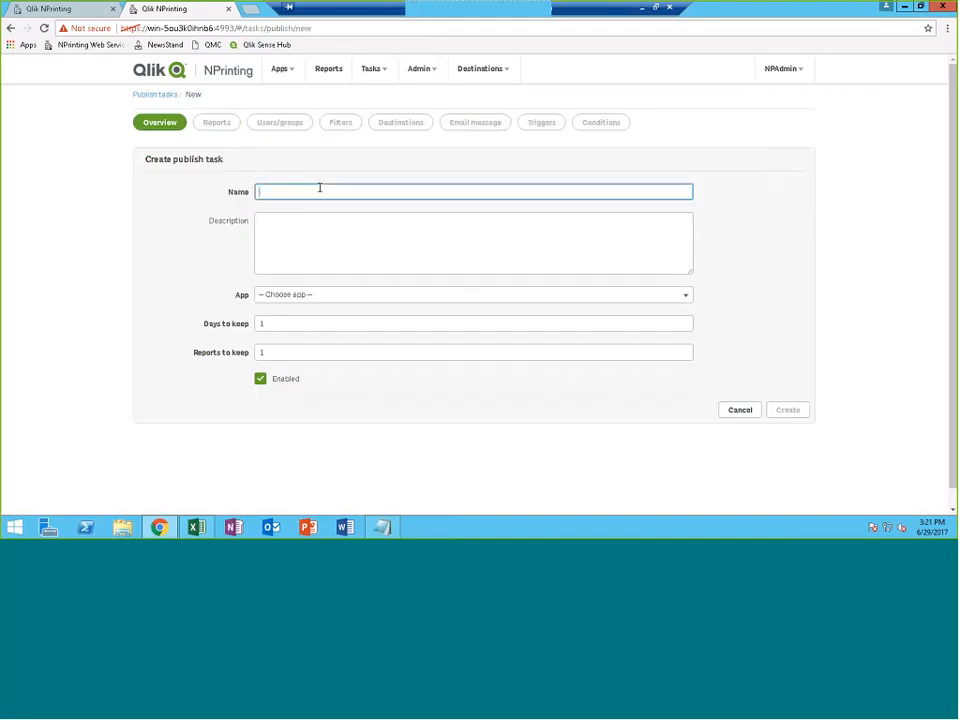
pyautogui.write('Tes')
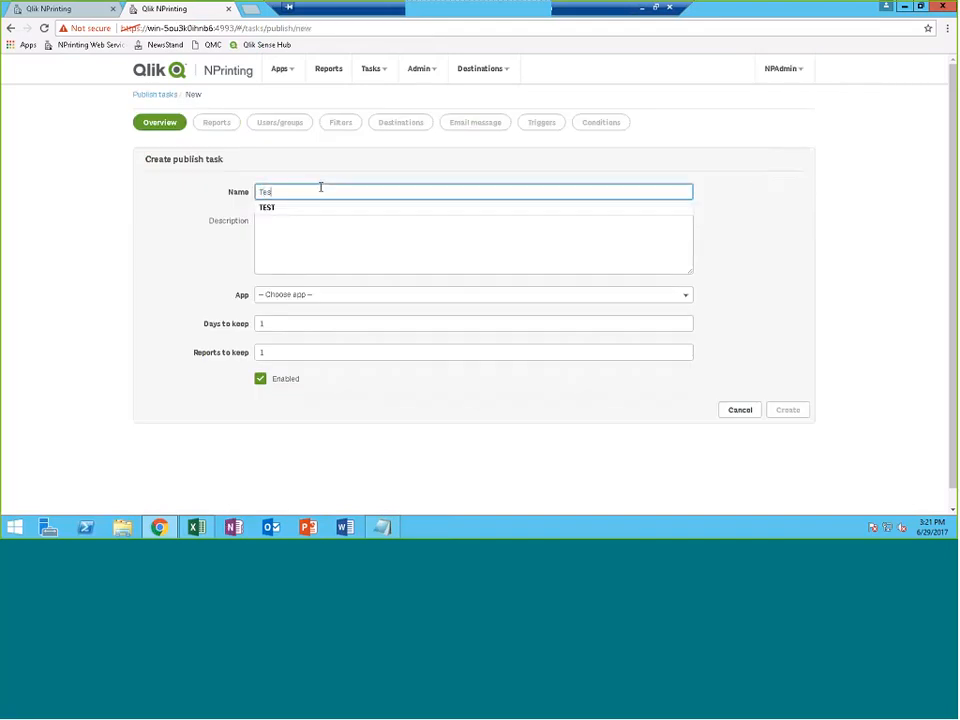
pyautogui.write('t2')
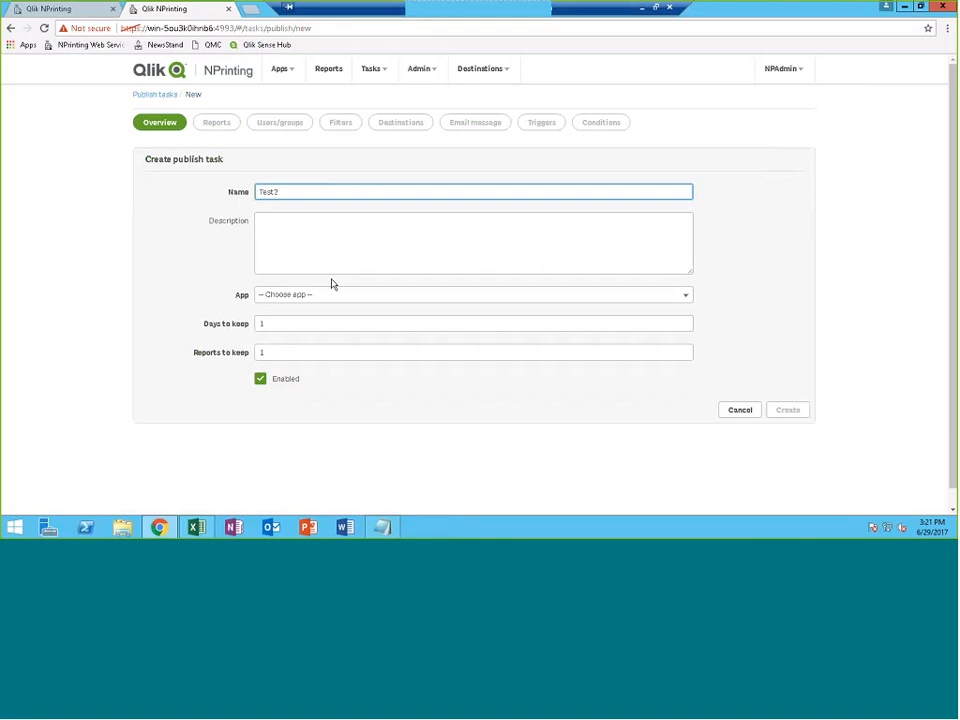
pyautogui.doubleClick(289, 192)
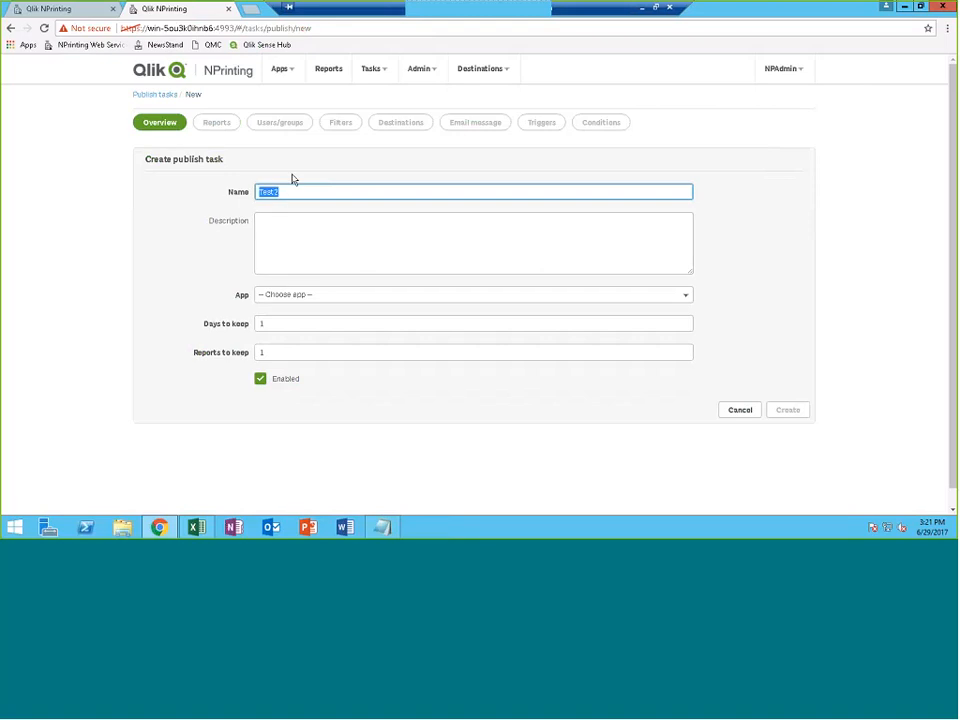
pyautogui.click(321, 299)
pyautogui.click(283, 322)
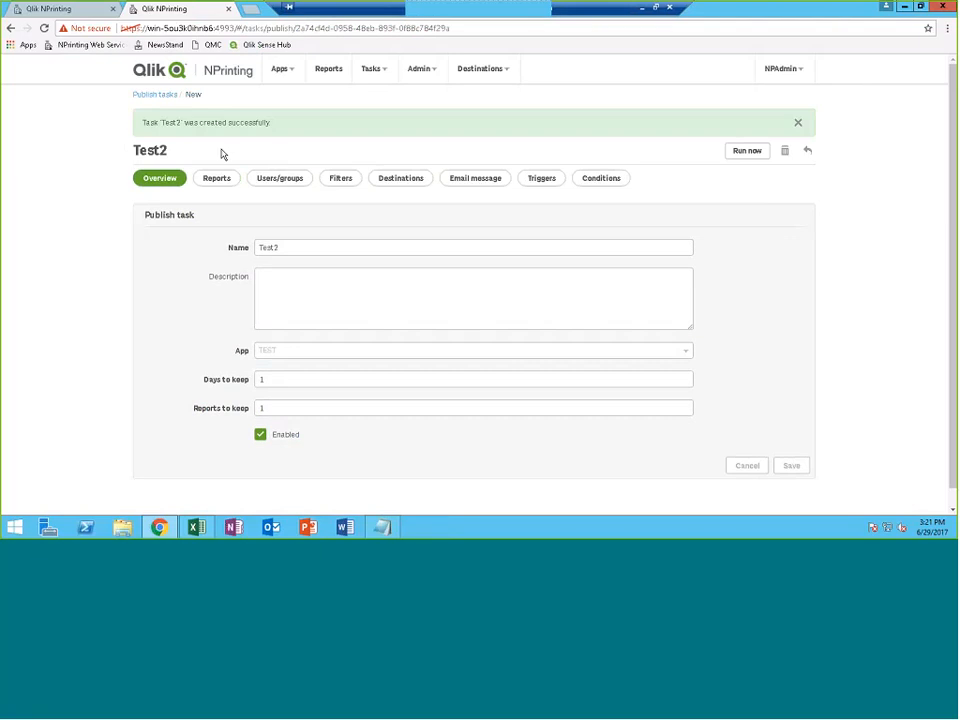
# Create the task and add the Test2 report in XLSX format, not attached to email
pyautogui.click(219, 178)
pyautogui.click(788, 165)
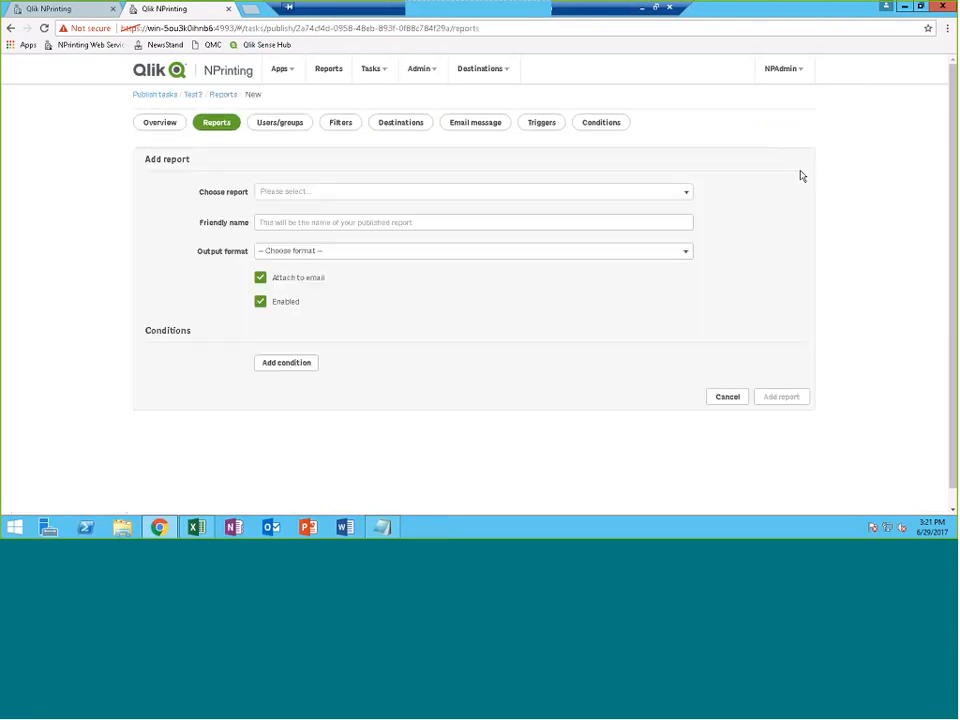
pyautogui.click(368, 192)
pyautogui.click(310, 226)
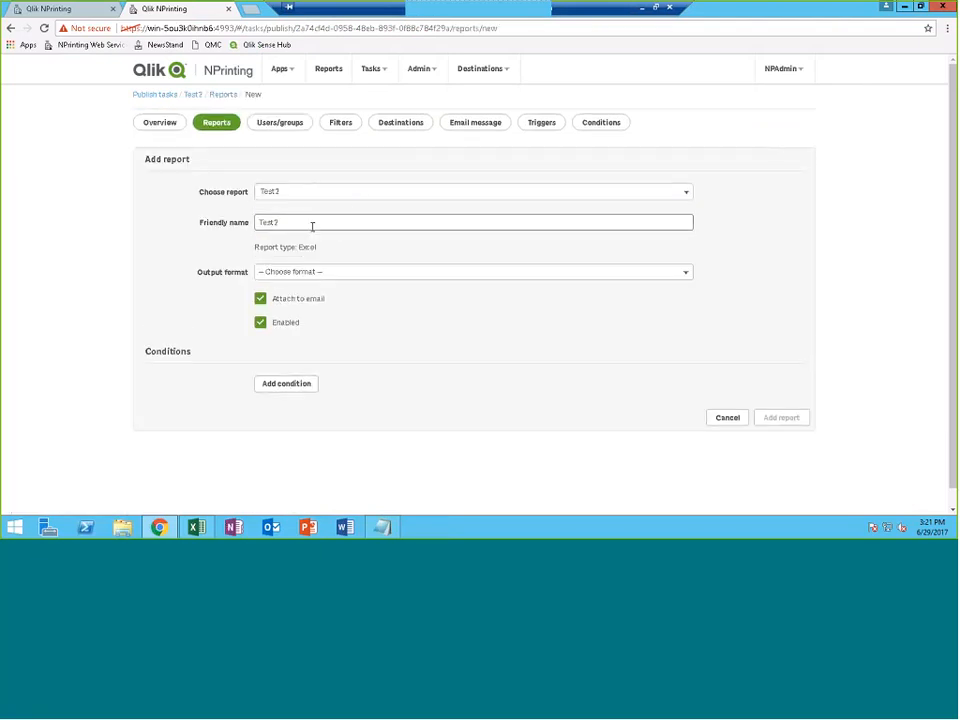
pyautogui.click(306, 272)
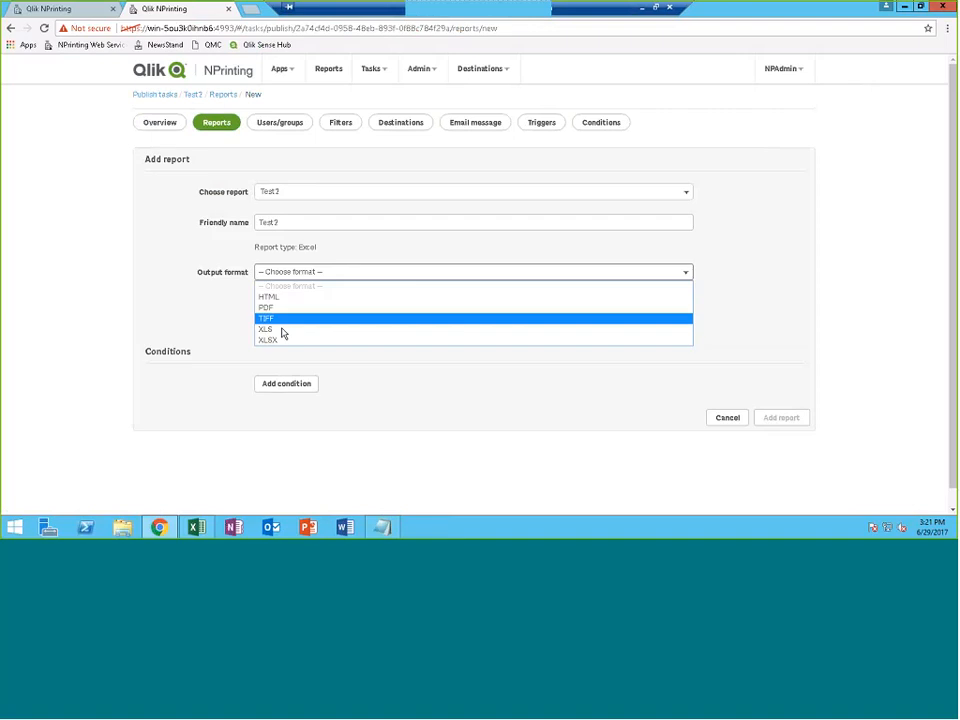
pyautogui.click(274, 342)
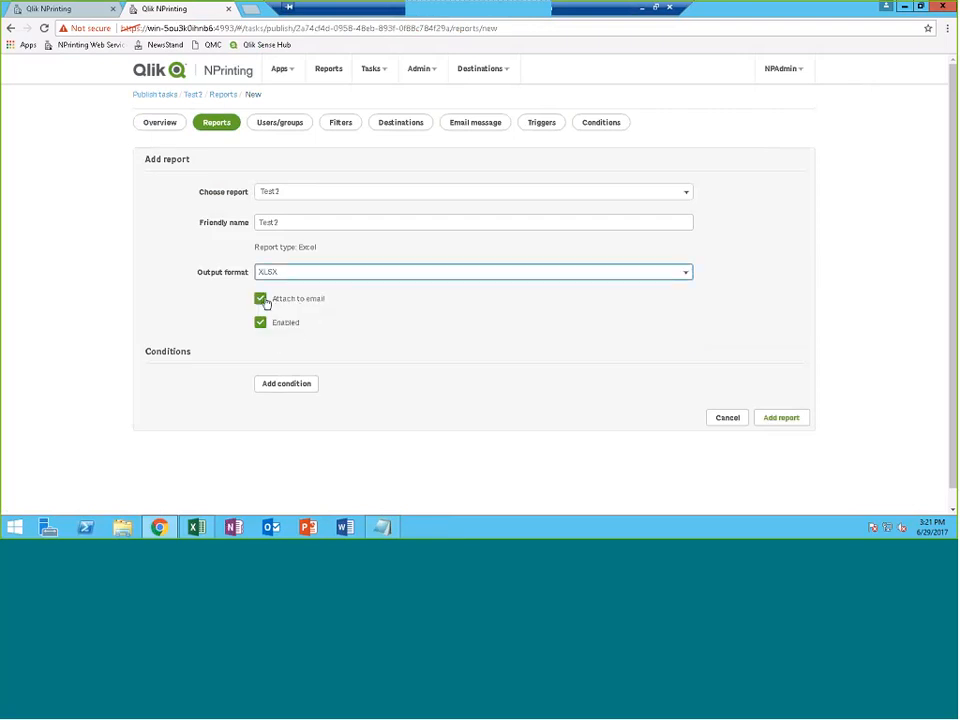
pyautogui.click(261, 298)
pyautogui.click(783, 420)
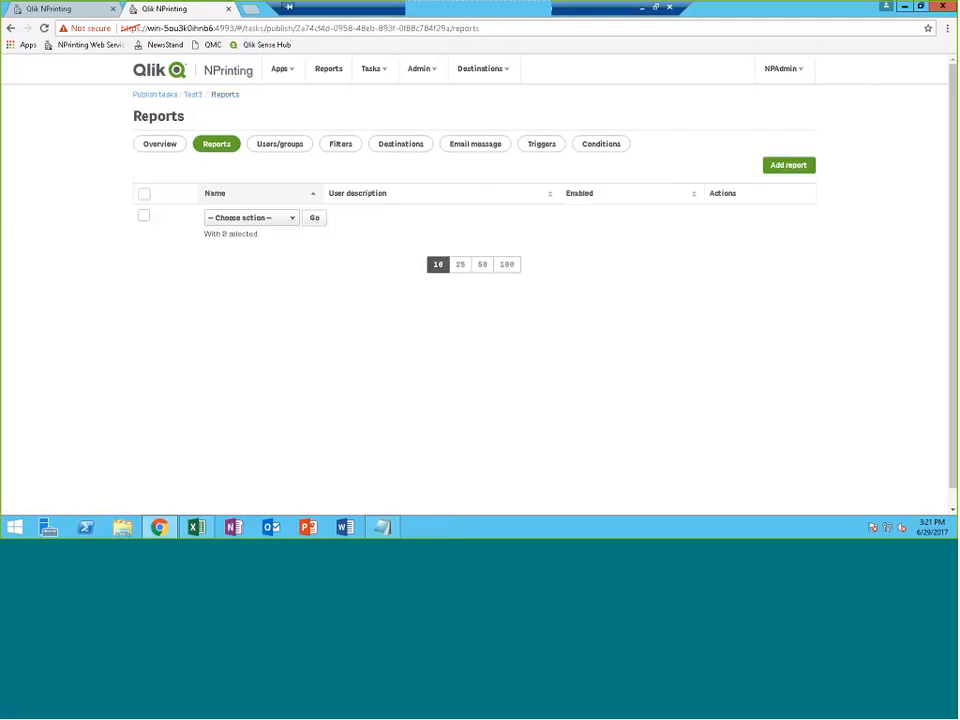
# Choose the Consulting group as a recipient, checking its membership in the user list workbook
pyautogui.click(279, 143)
pyautogui.click(785, 166)
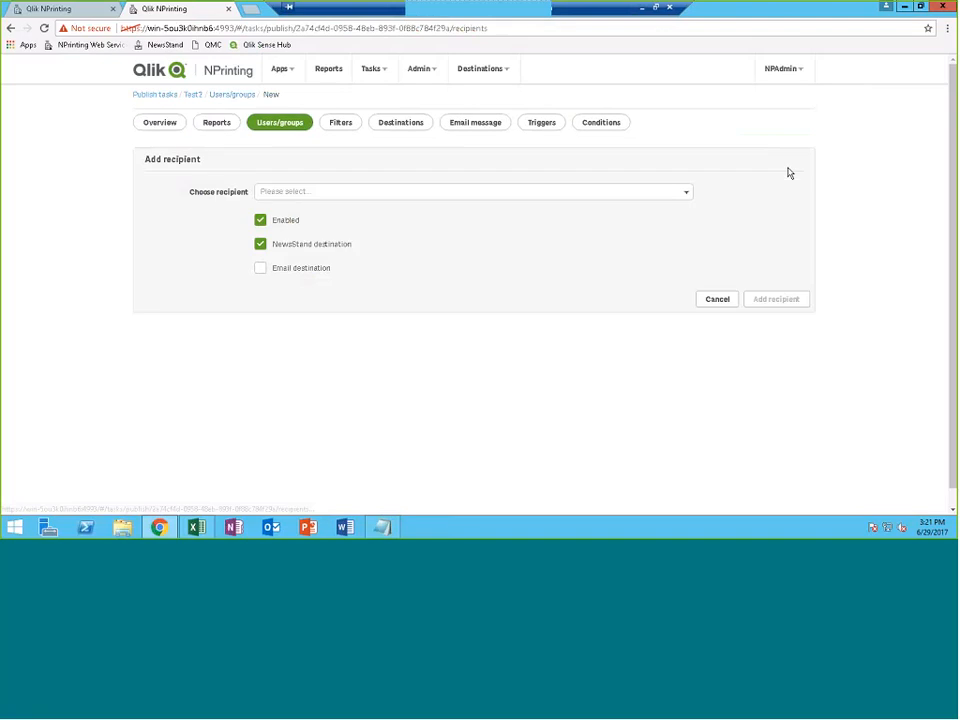
pyautogui.click(502, 192)
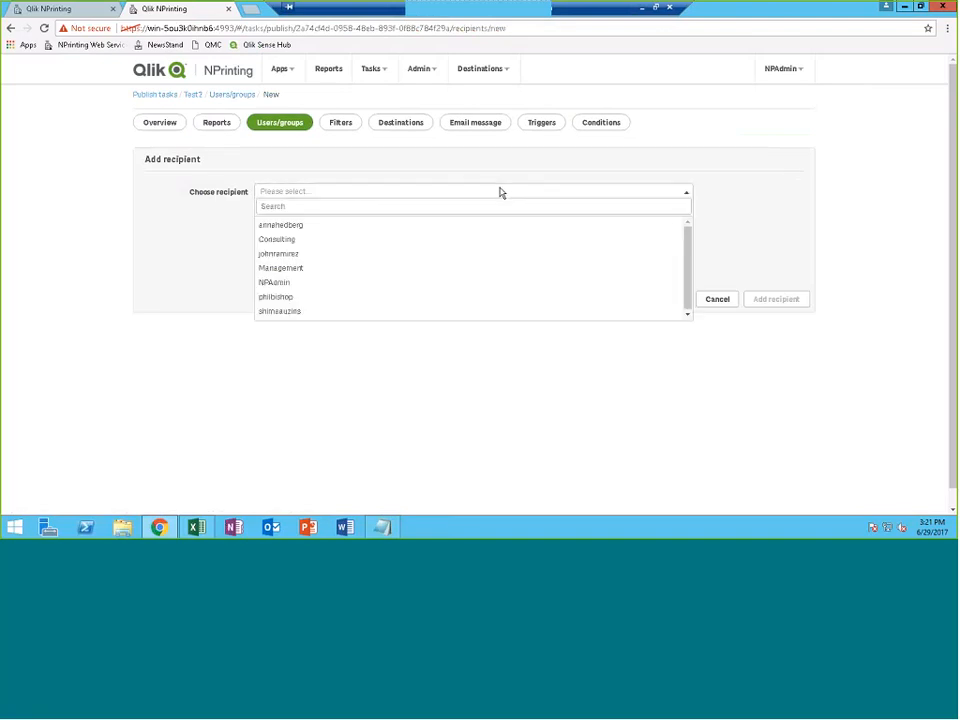
pyautogui.click(421, 240)
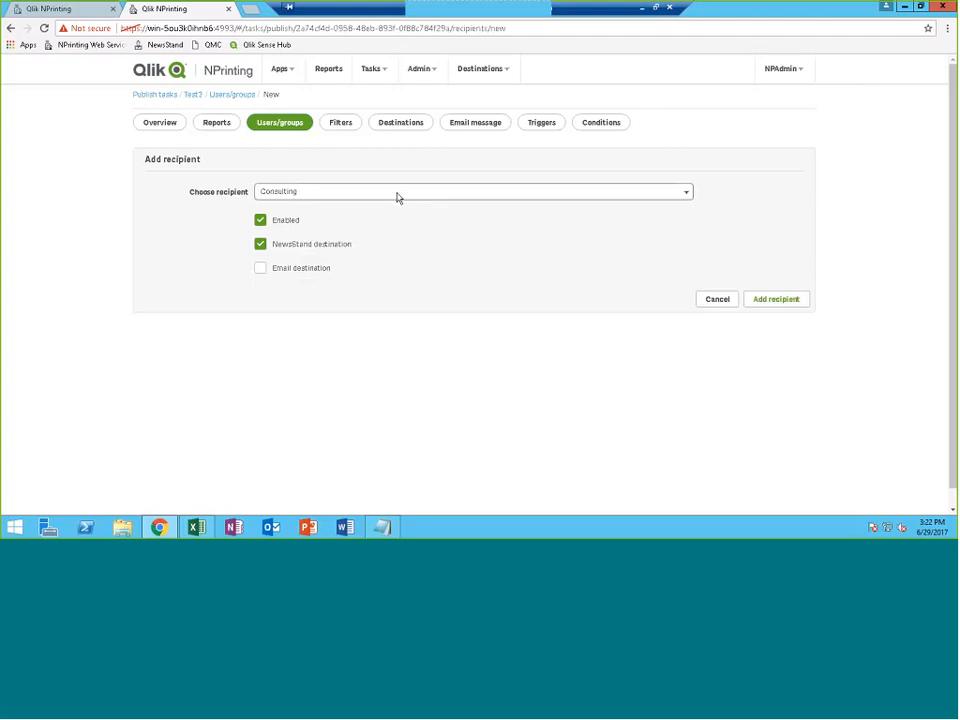
pyautogui.click(197, 527)
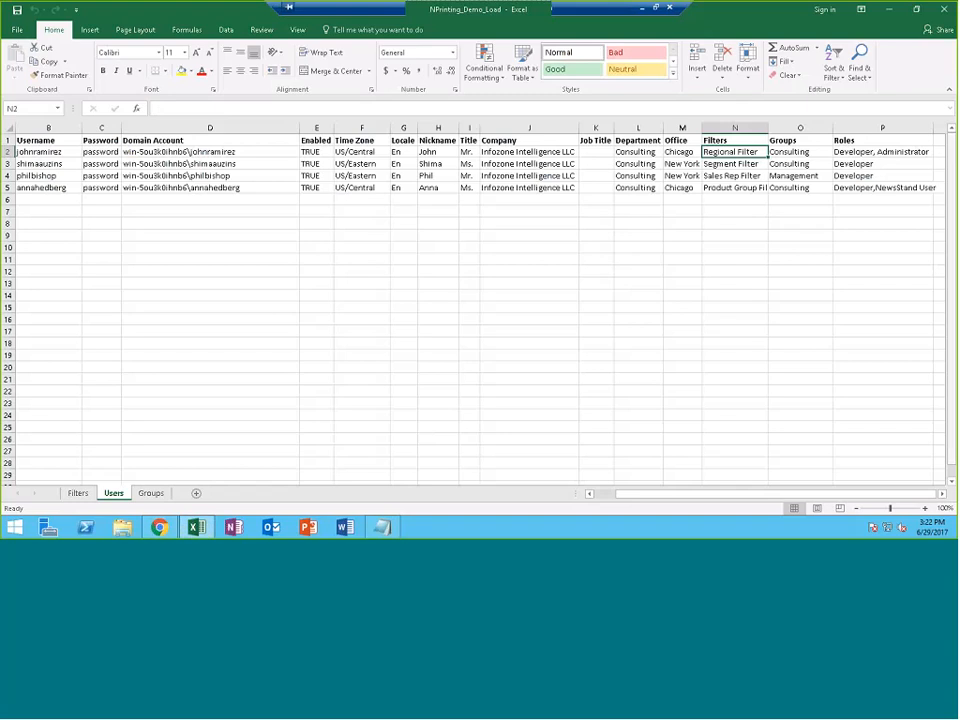
pyautogui.hotkey('alt', 'Tab')
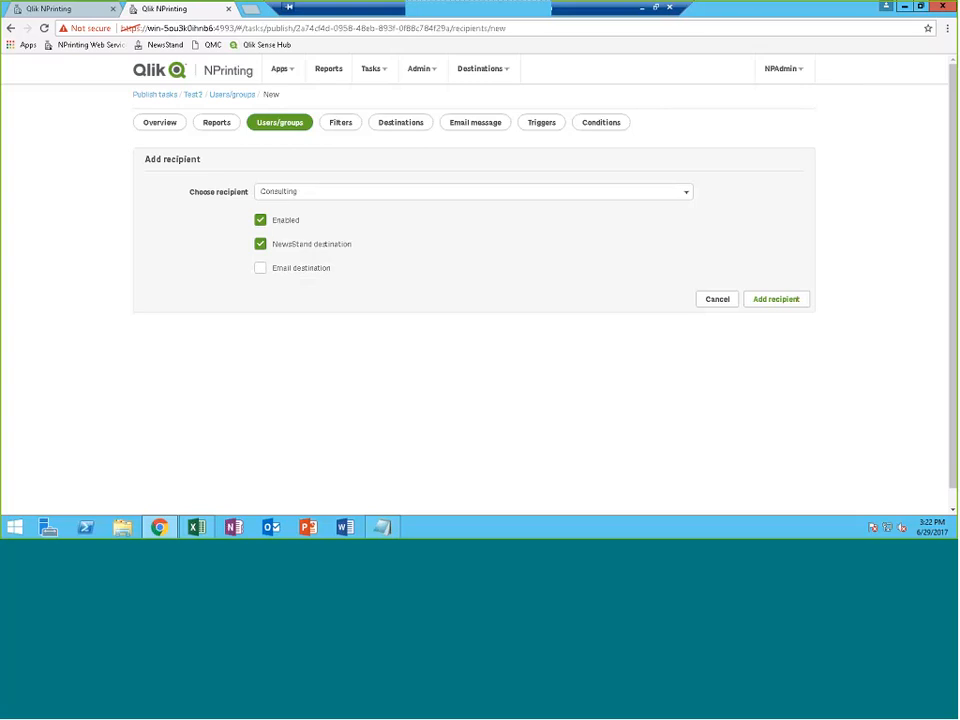
# Save Consulting as a recipient and enable Hub publishing for it in Destinations
pyautogui.click(777, 300)
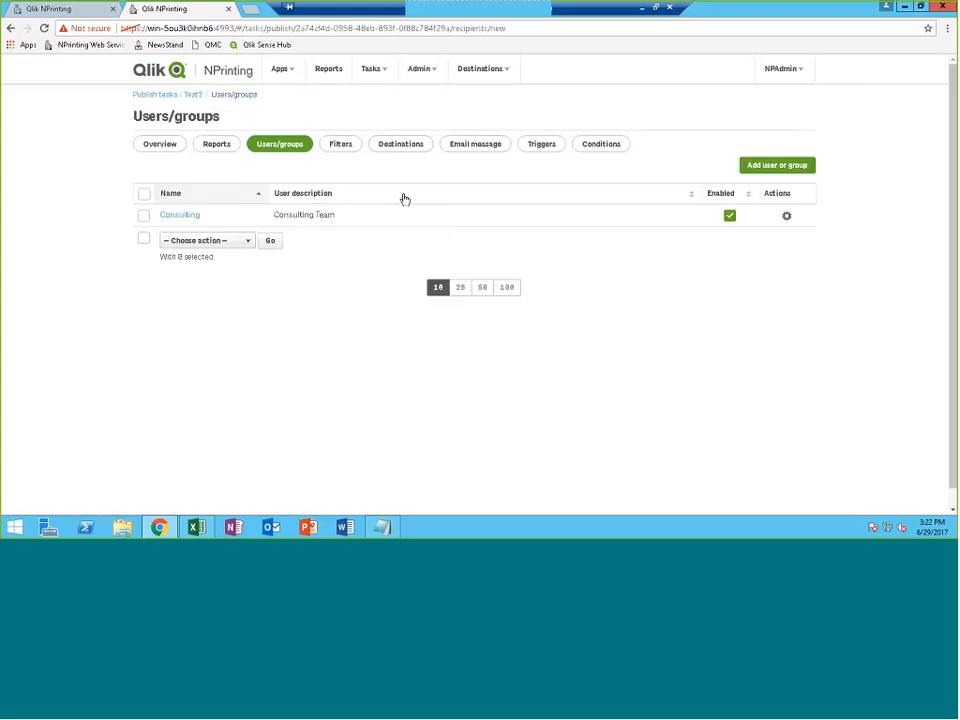
pyautogui.click(345, 150)
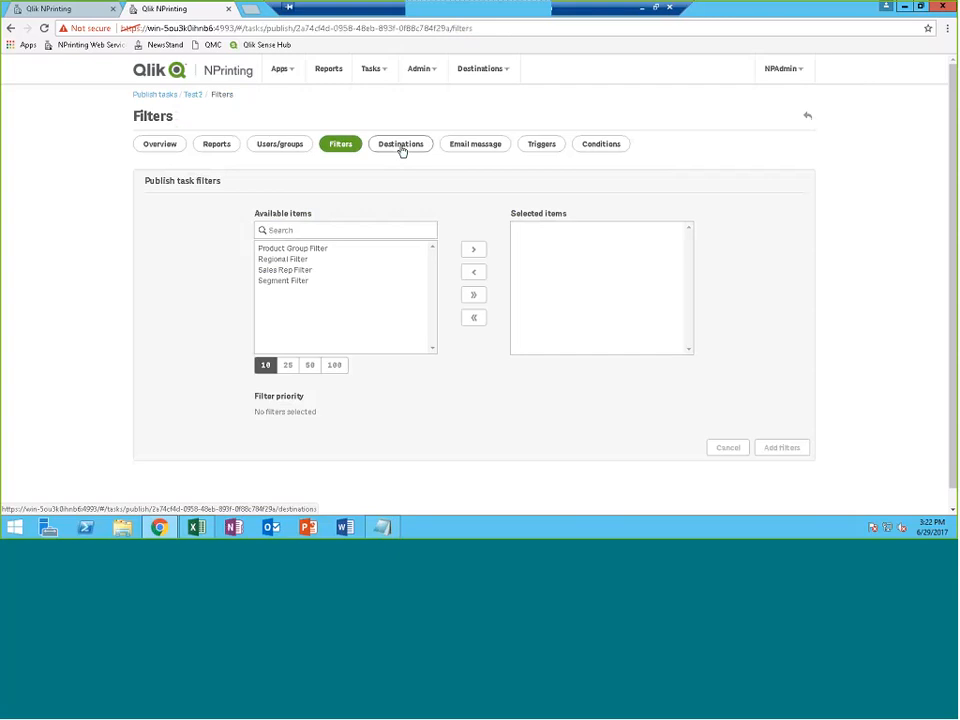
pyautogui.click(402, 147)
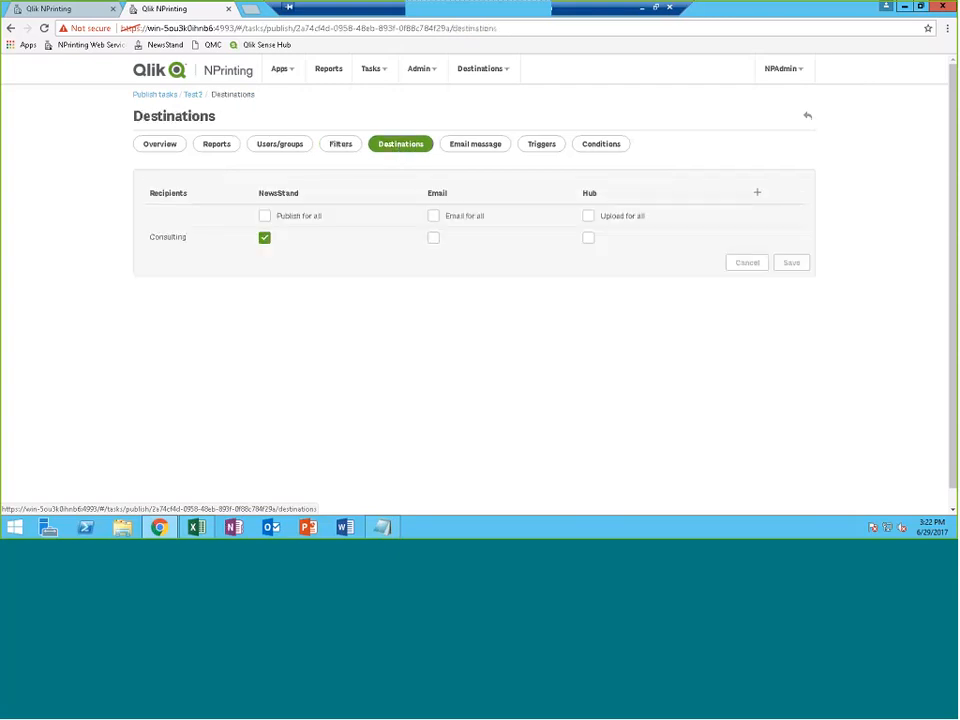
pyautogui.click(588, 240)
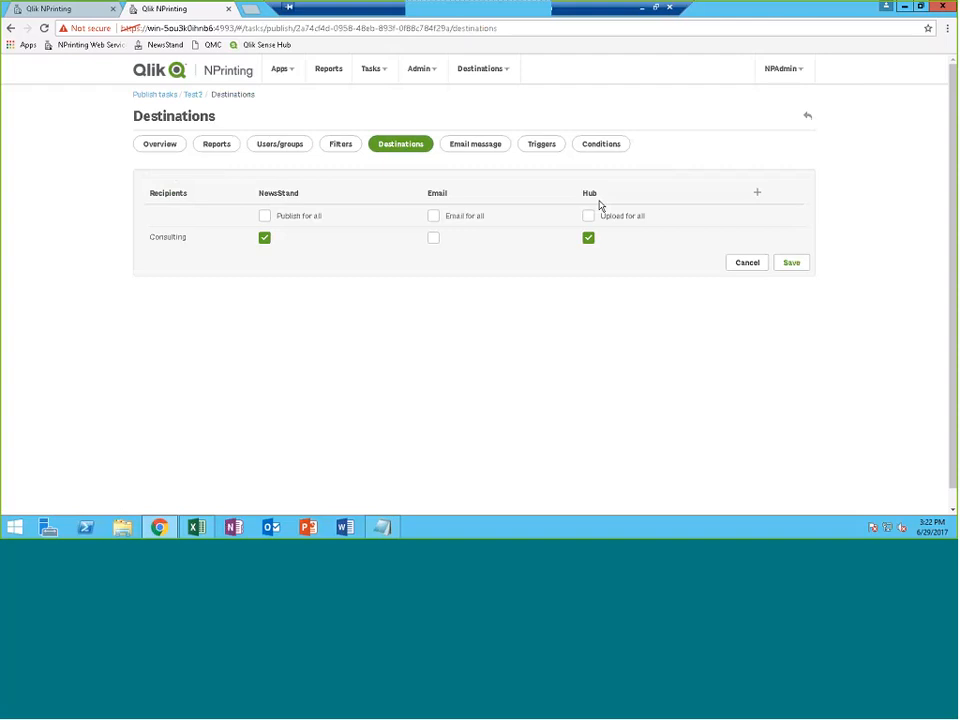
pyautogui.click(791, 262)
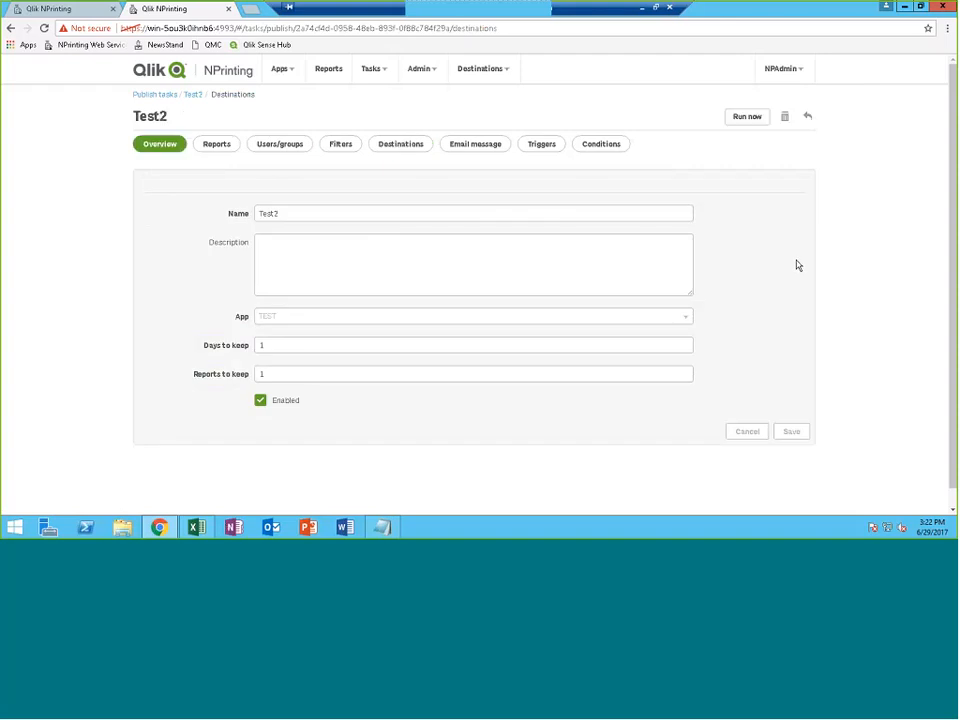
# Review the task's Email message, Triggers and Conditions settings
pyautogui.click(500, 152)
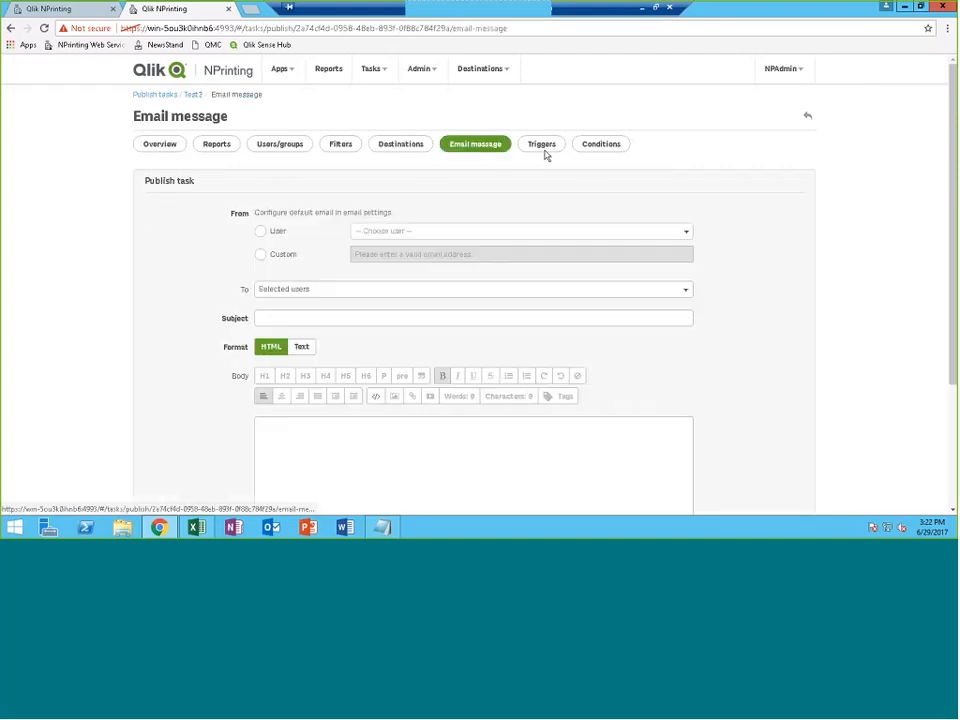
pyautogui.click(548, 150)
pyautogui.click(612, 147)
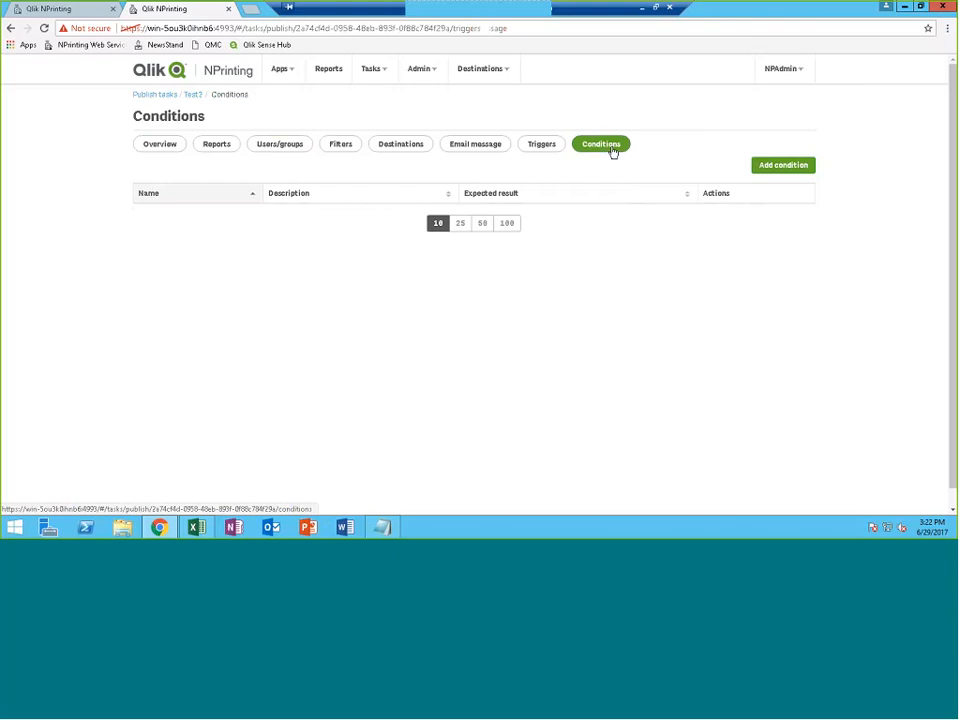
# Run the Test2 publish task immediately from its Overview page
pyautogui.click(160, 145)
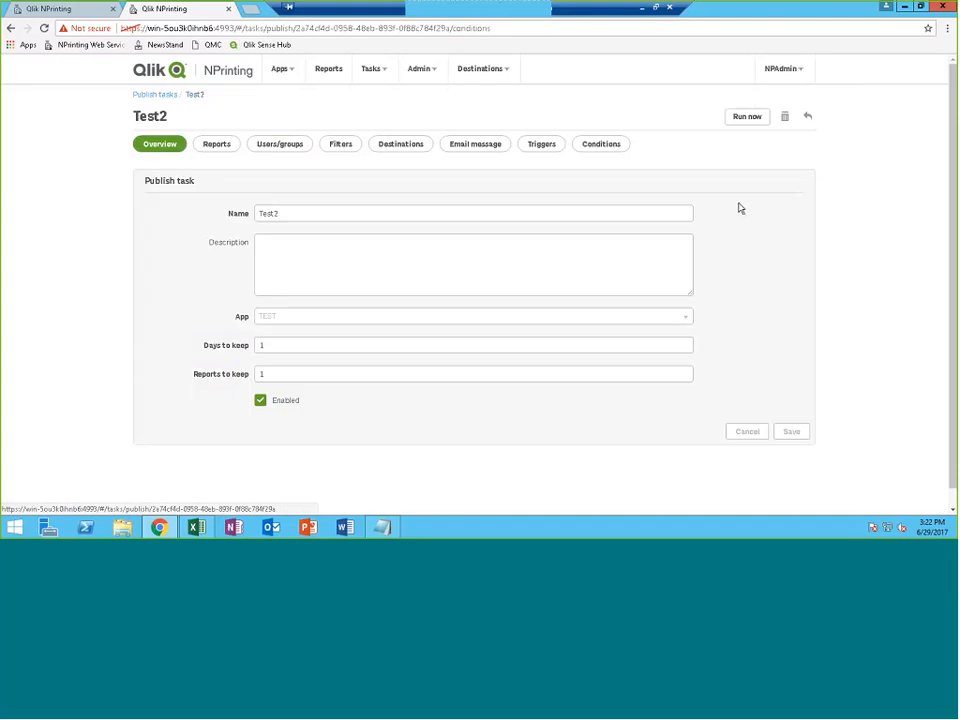
pyautogui.click(745, 116)
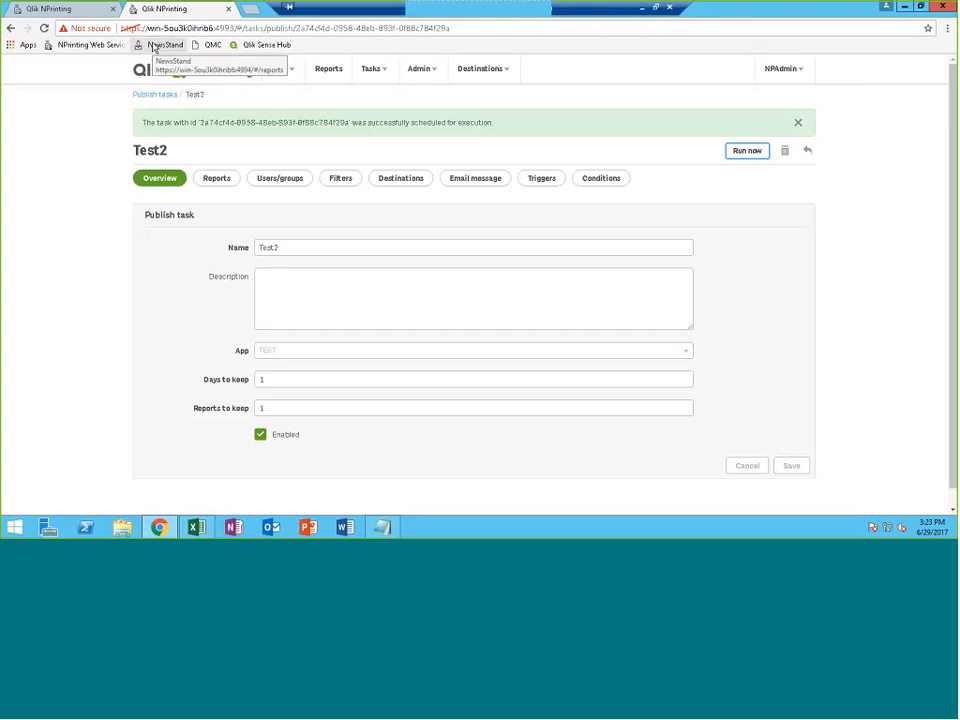
# Open NewsStand in a new private browser window
pyautogui.click(947, 28)
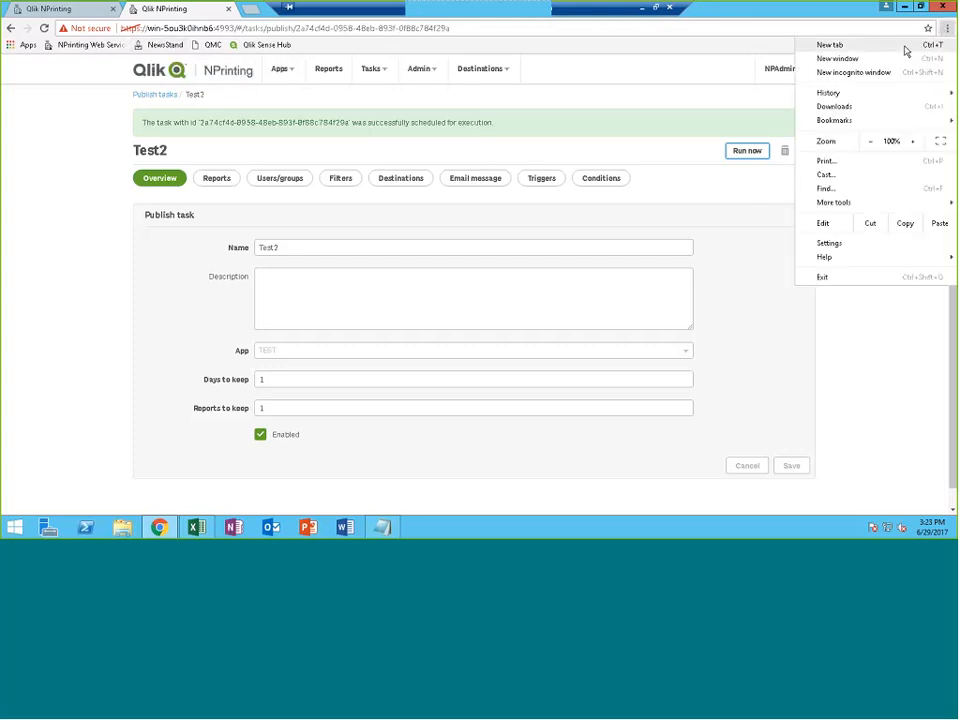
pyautogui.click(850, 76)
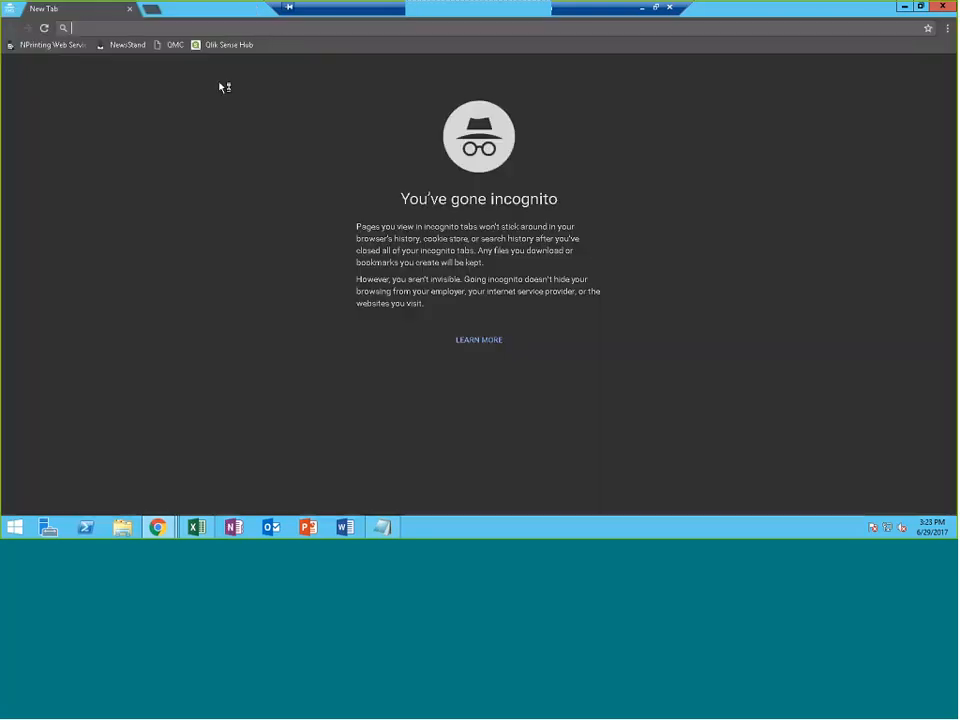
pyautogui.click(124, 45)
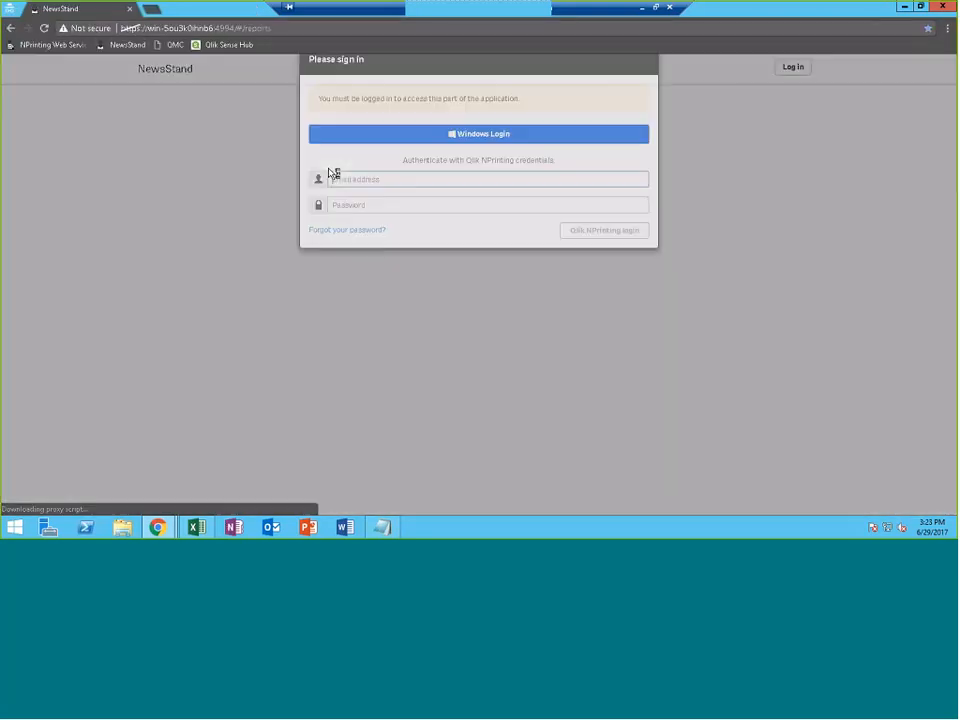
# Log in with the imported user's e-mail and password, then dismiss the welcome message
pyautogui.write('john')
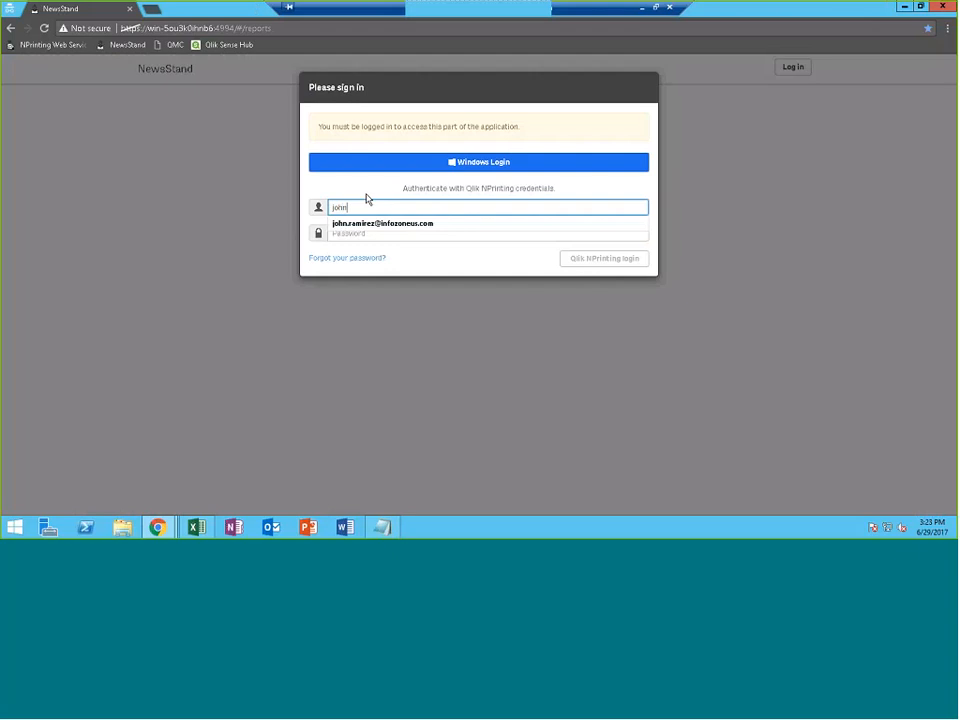
pyautogui.click(352, 226)
pyautogui.click(350, 232)
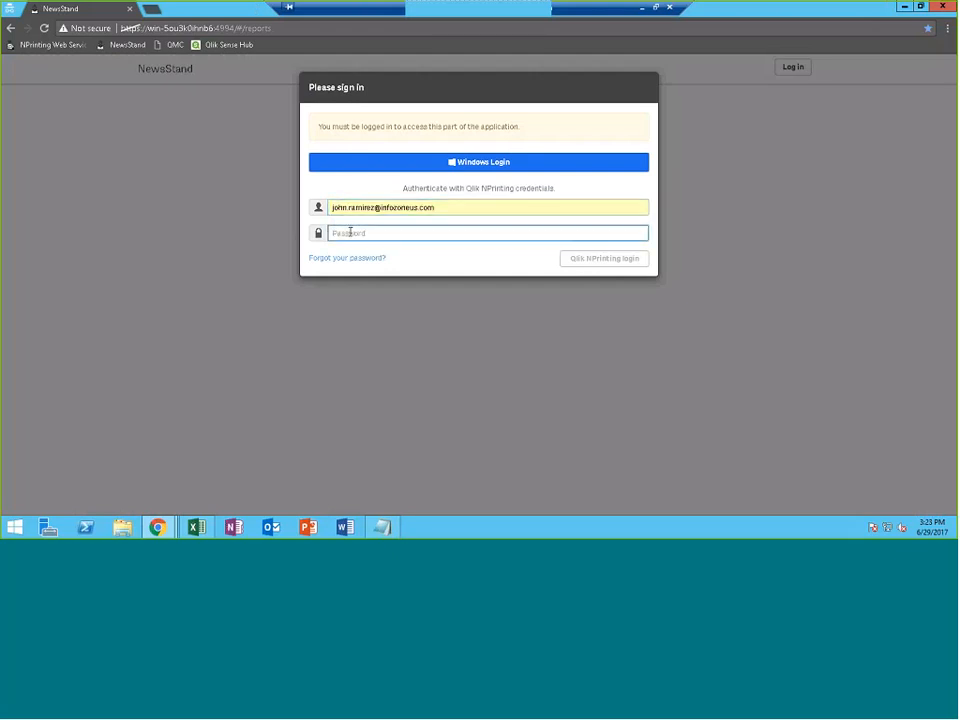
pyautogui.click(199, 529)
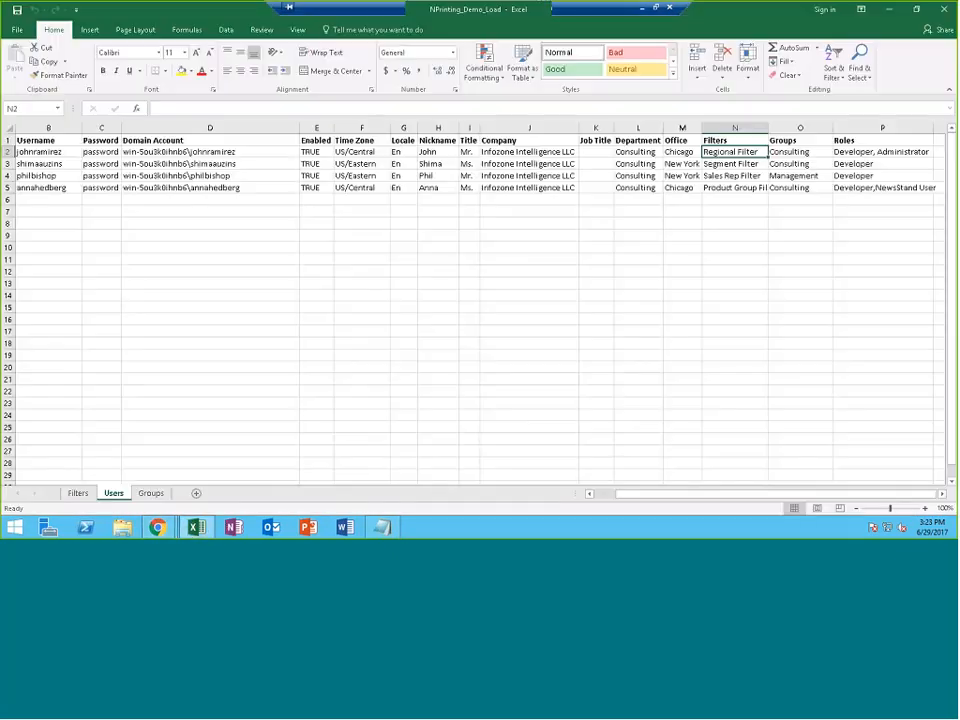
pyautogui.click(890, 10)
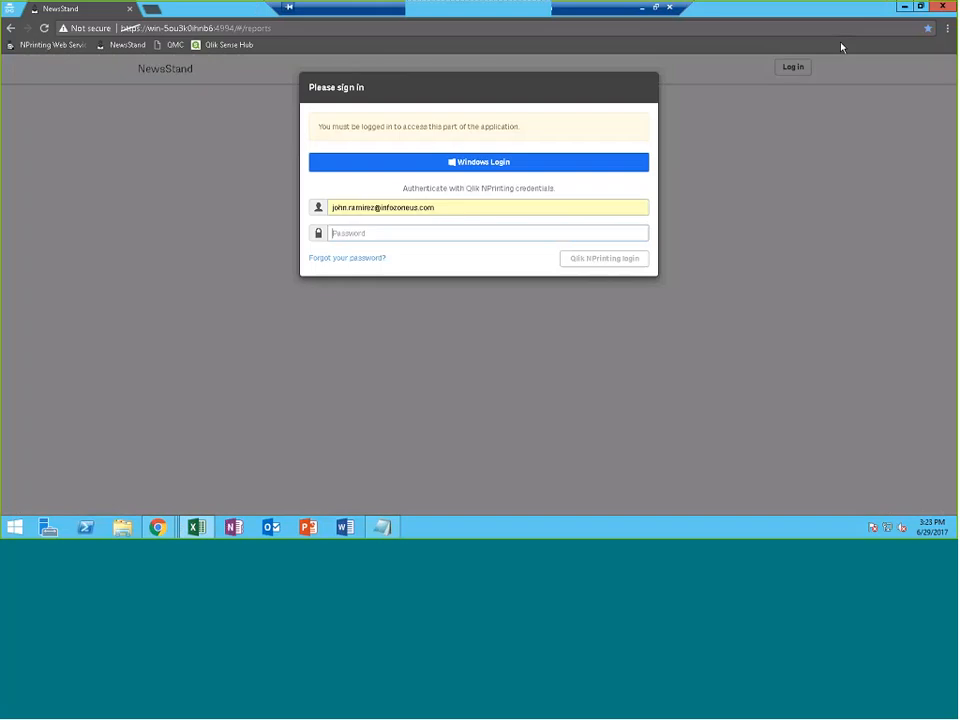
pyautogui.write('********')
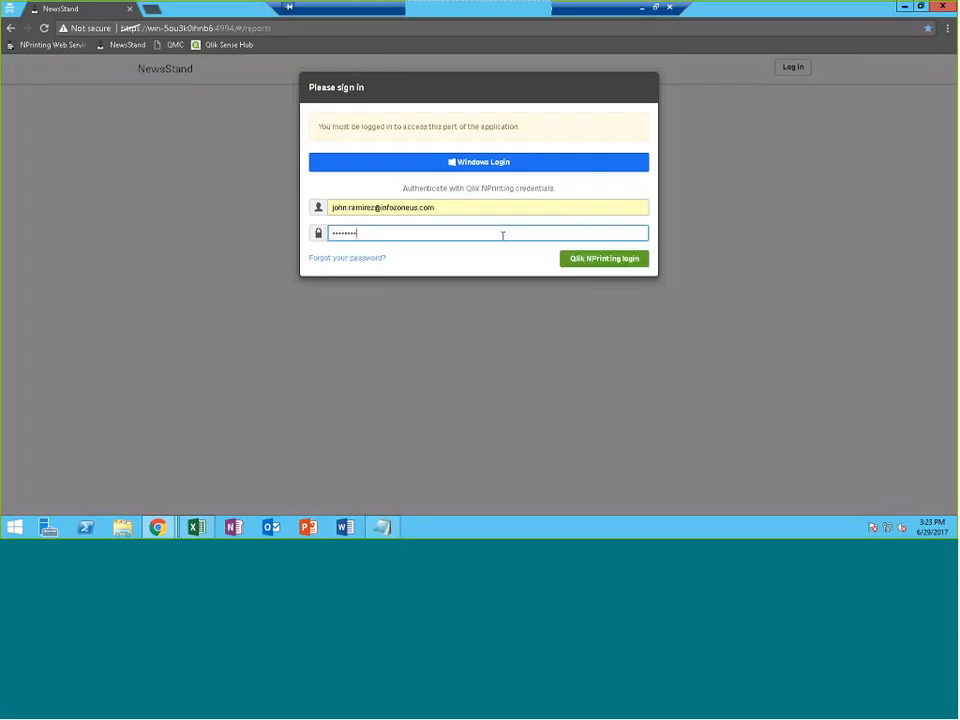
pyautogui.click(580, 260)
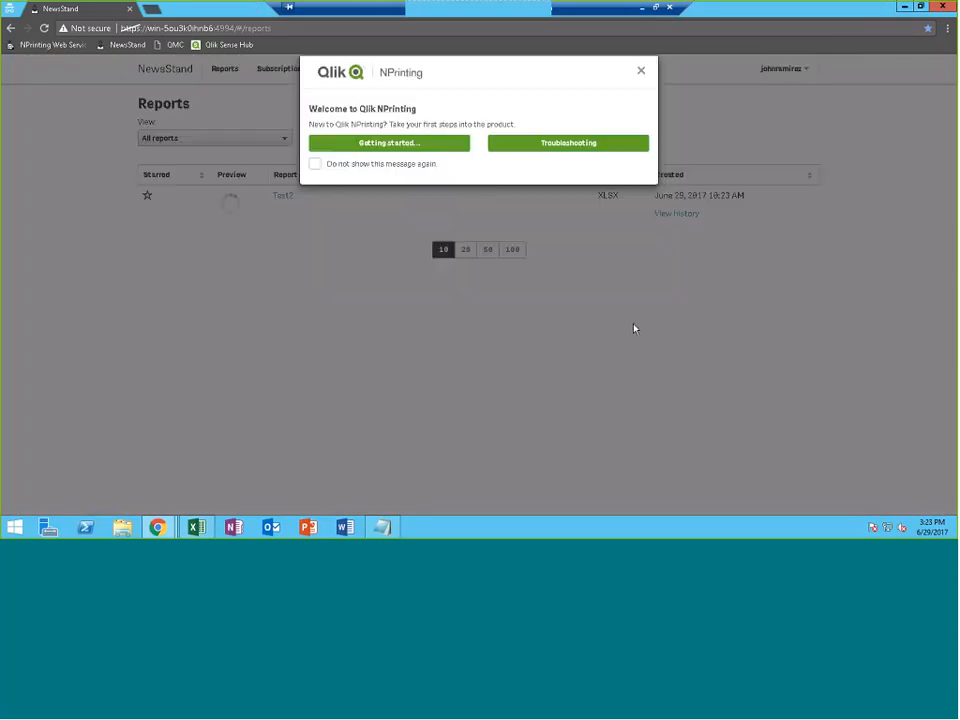
pyautogui.click(457, 199)
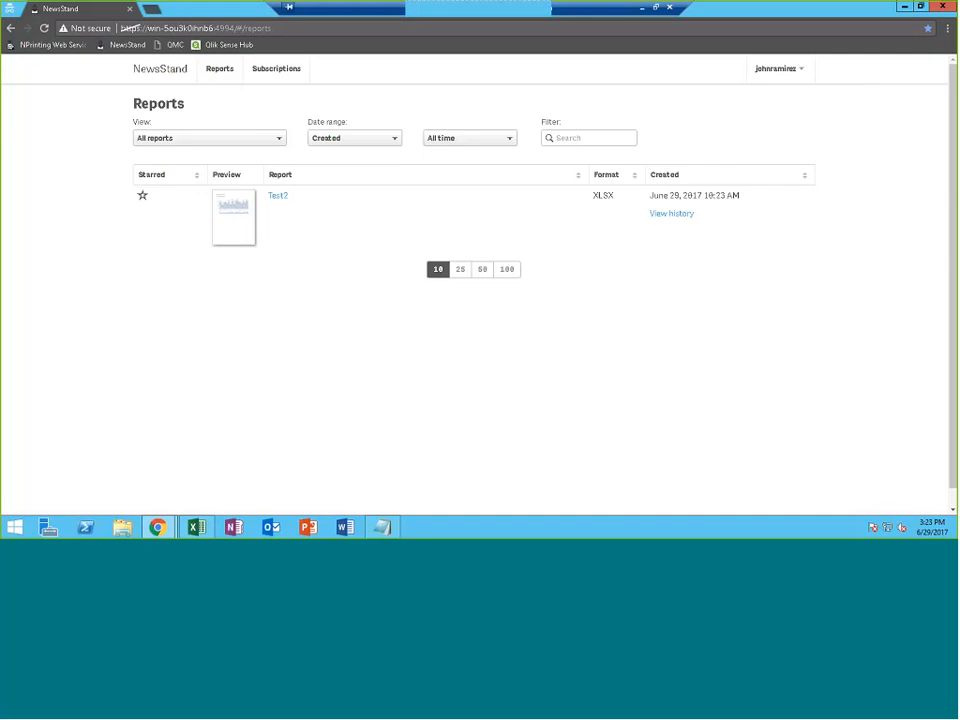
pyautogui.click(276, 197)
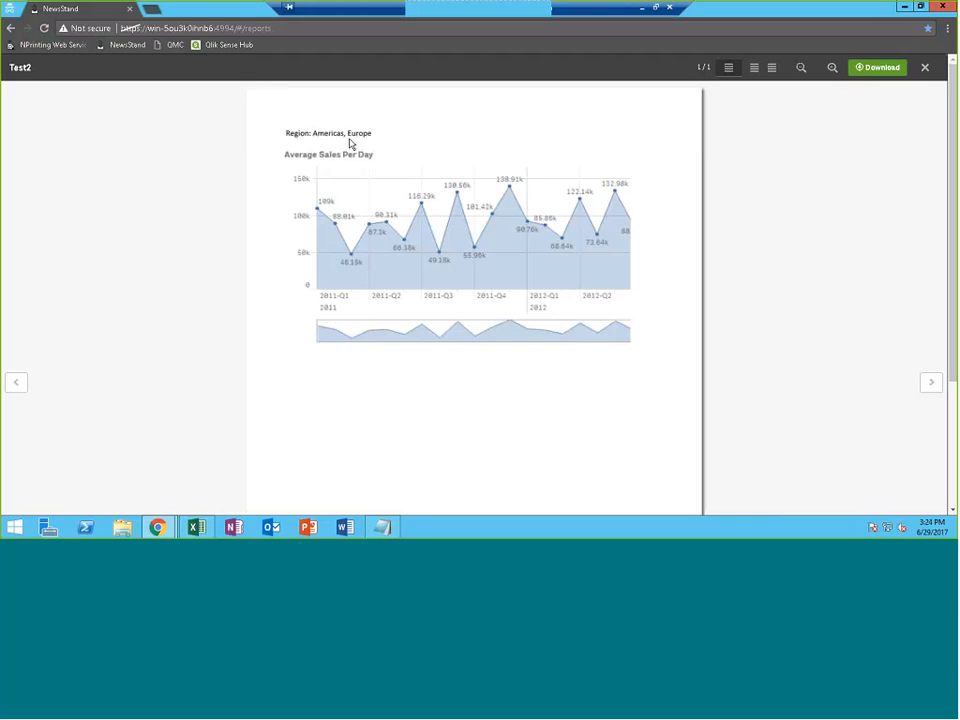
pyautogui.click(925, 68)
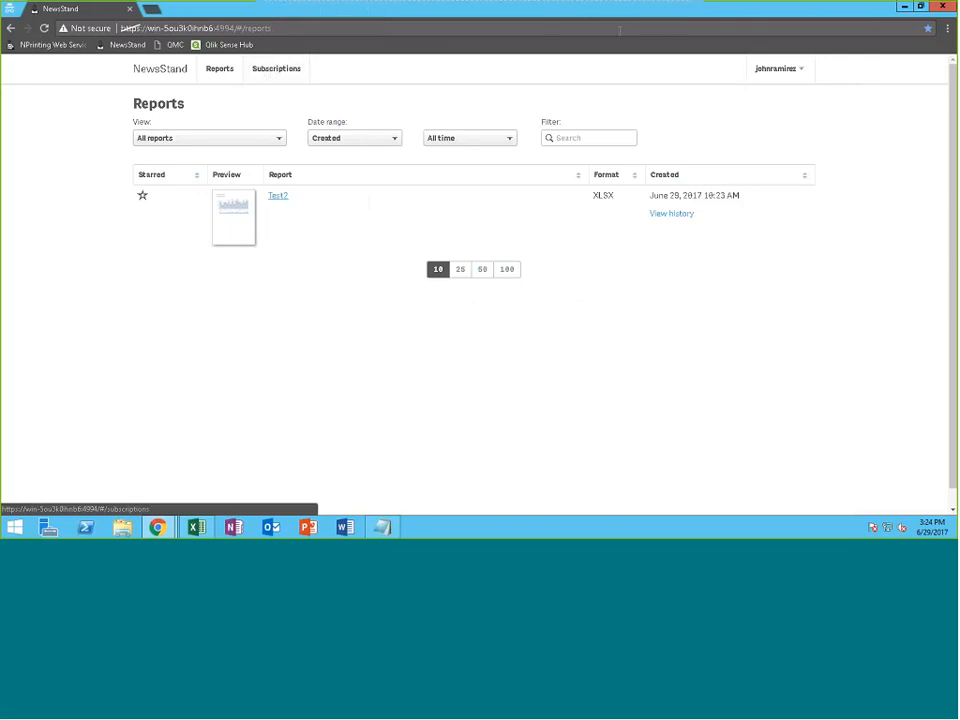
# Close NewsStand and load the Qlik Sense Hub in a new private window
pyautogui.click(921, 6)
pyautogui.click(927, 59)
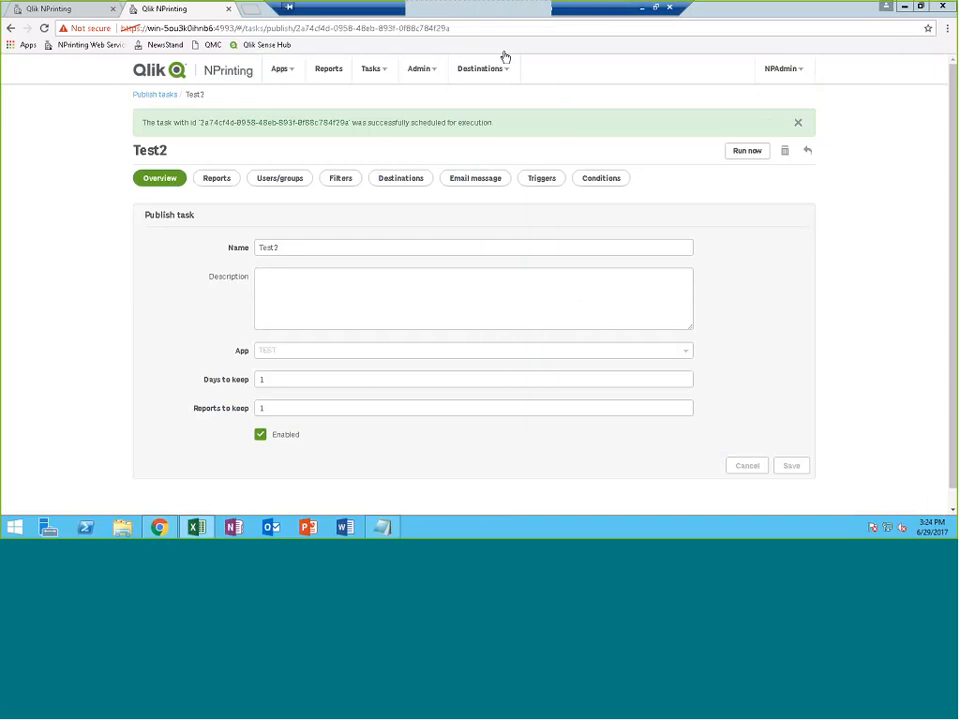
pyautogui.click(246, 8)
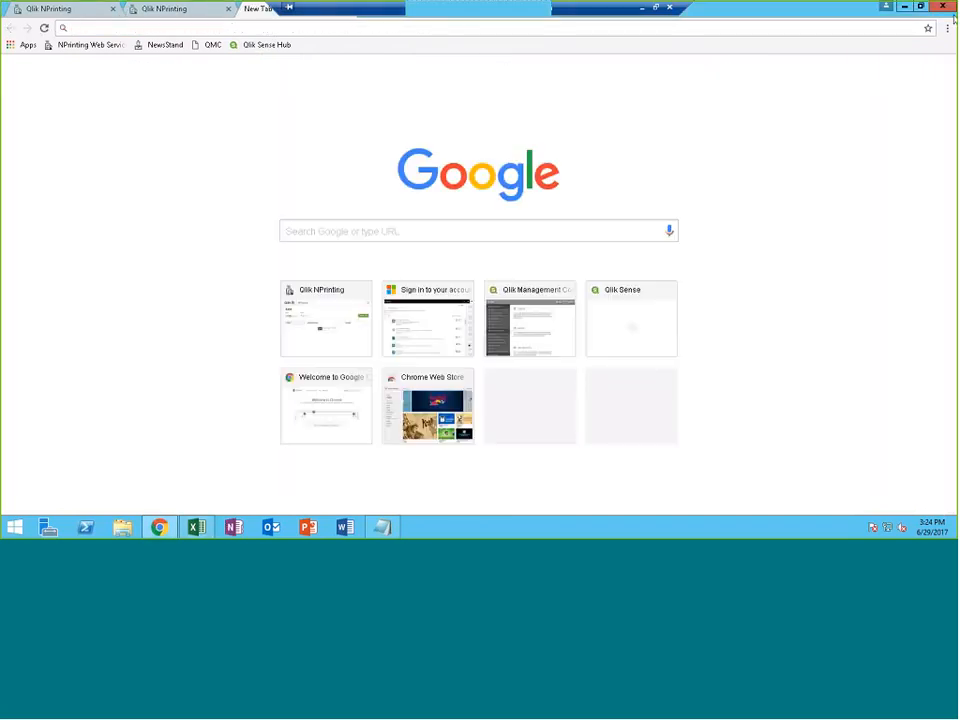
pyautogui.click(945, 29)
pyautogui.click(832, 72)
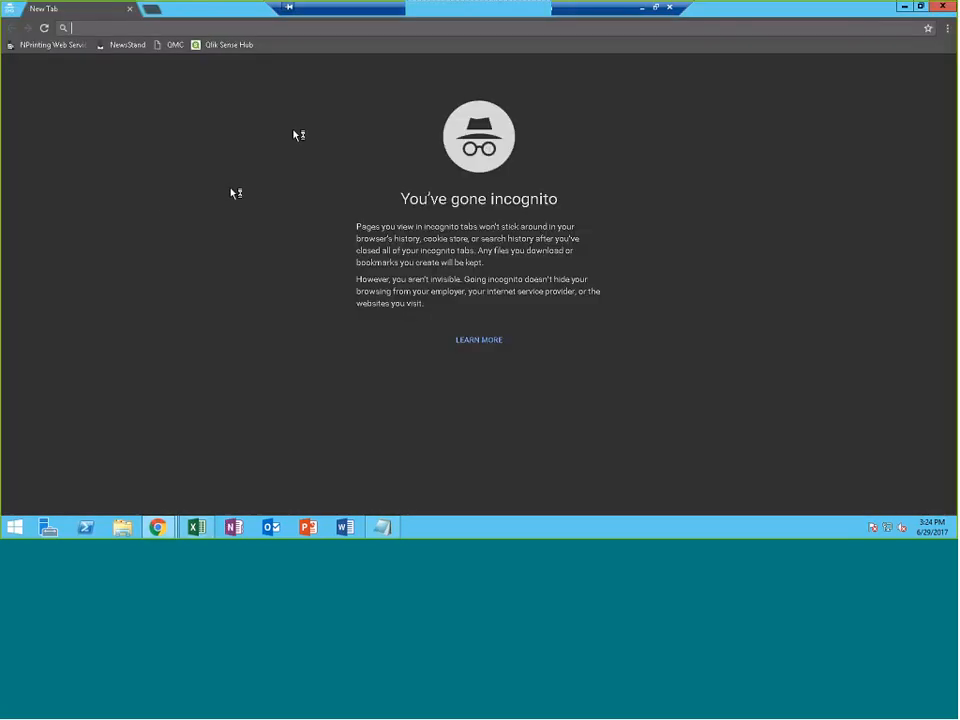
pyautogui.click(200, 48)
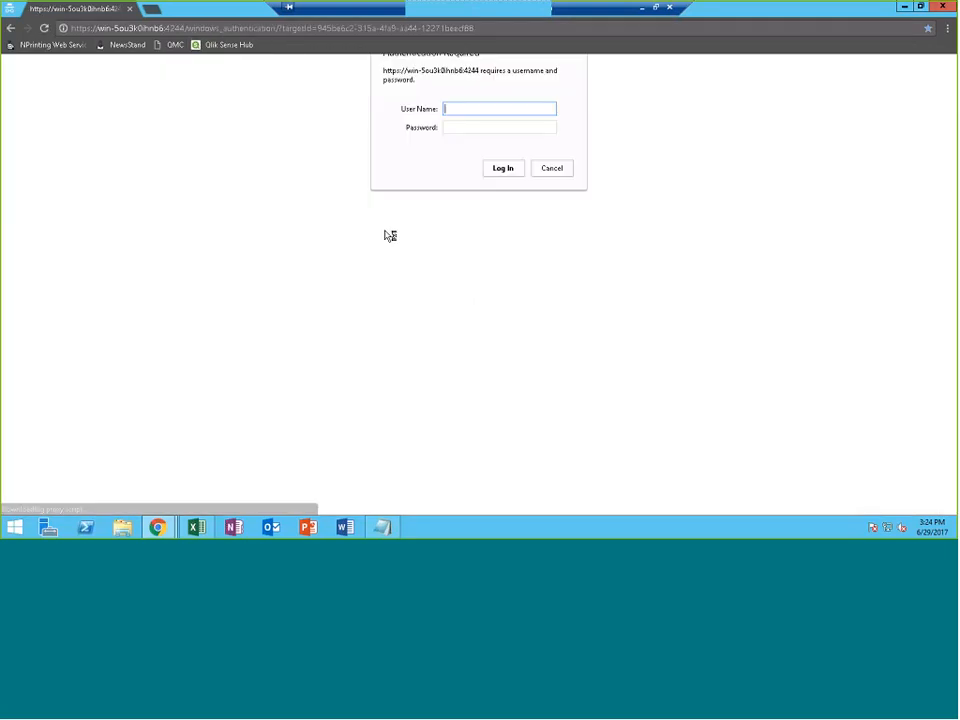
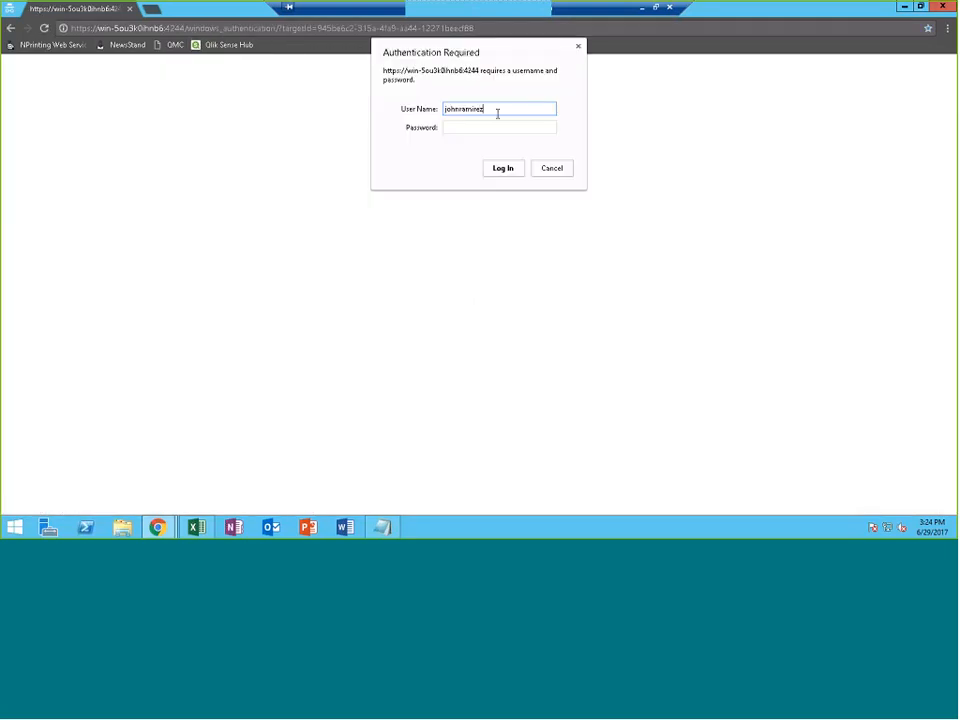
# Log in to the Hub with the imported user's user name and password
pyautogui.press('Tab')
pyautogui.write('********')
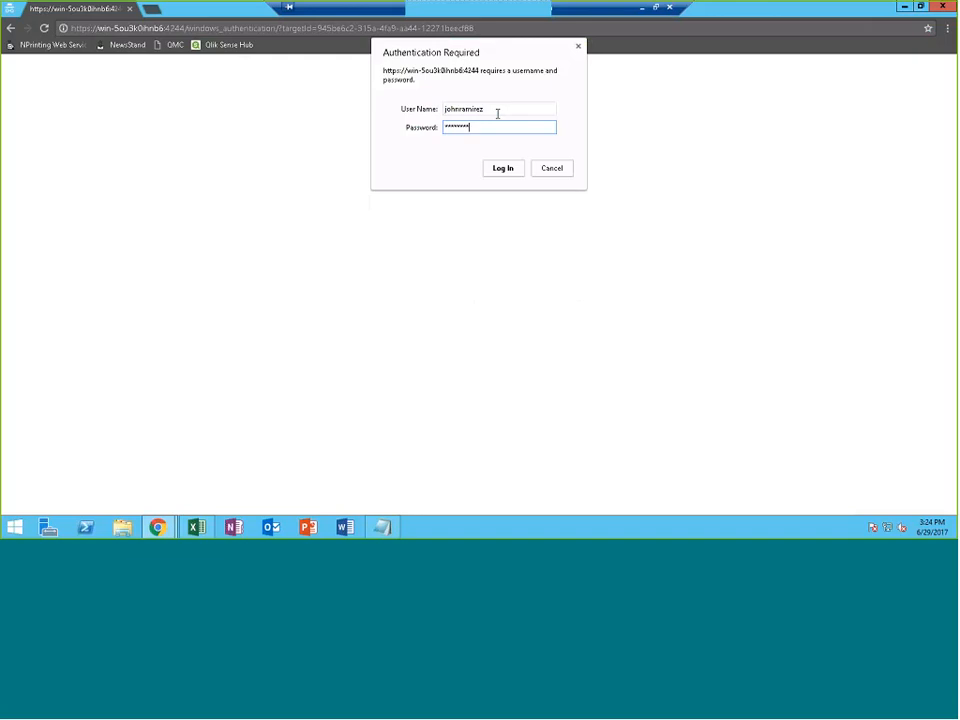
pyautogui.write('***')
pyautogui.click(197, 527)
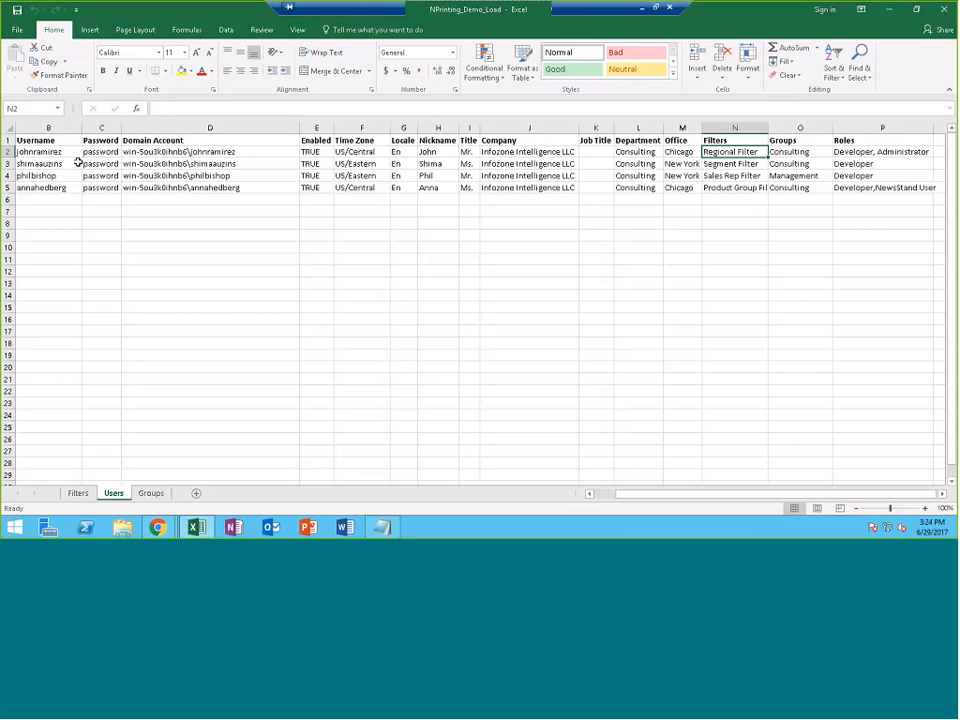
pyautogui.hotkey('alt', 'Tab')
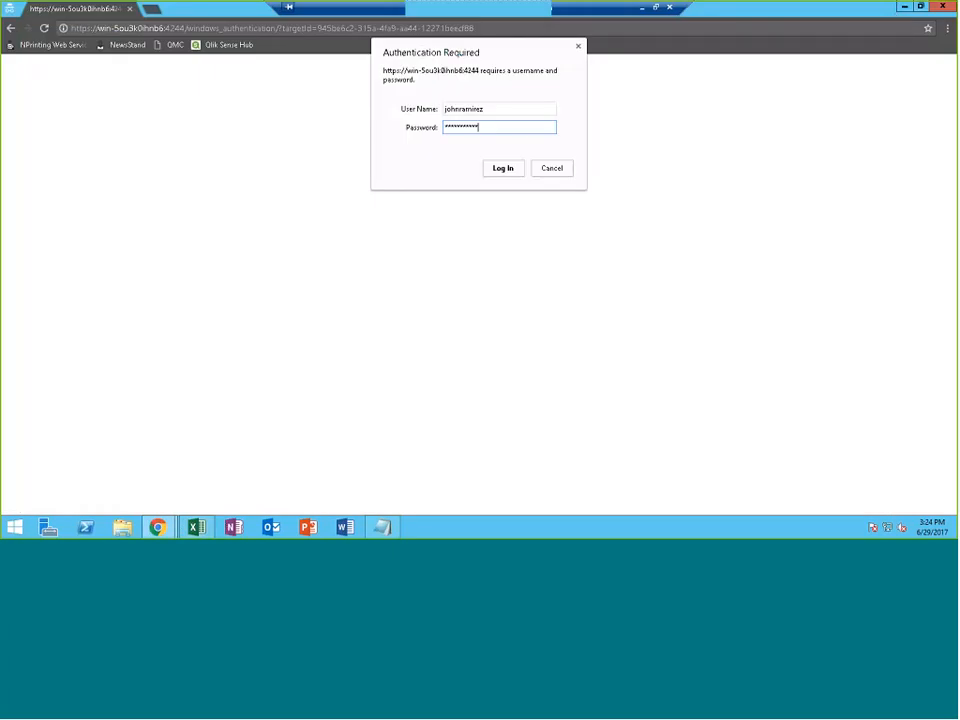
pyautogui.click(505, 171)
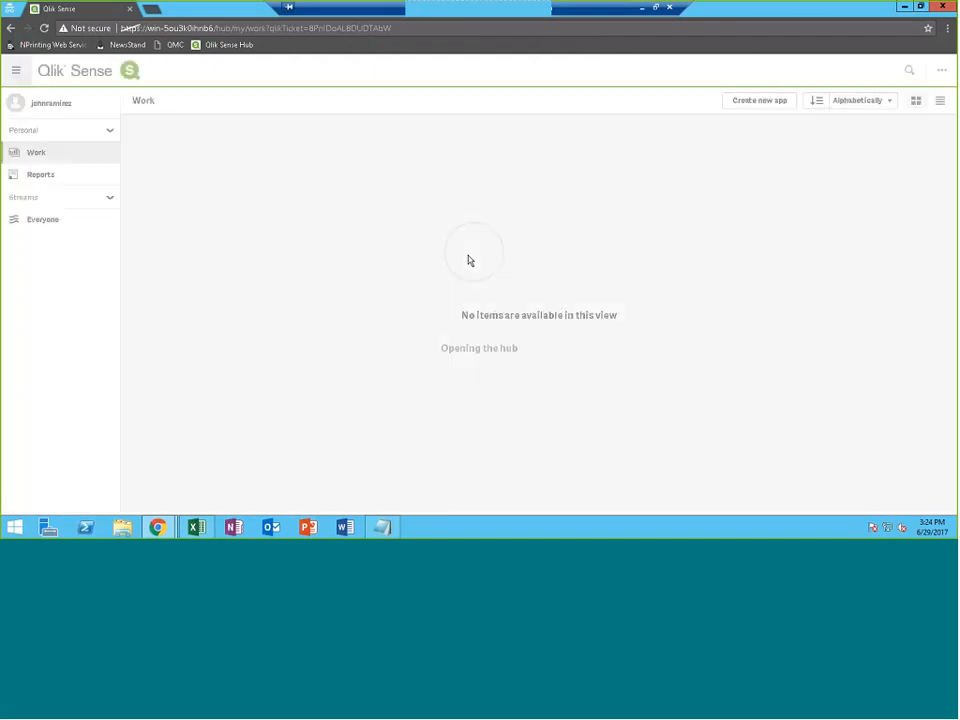
# Download the Test2 report from Reports, open it in Excel with editing enabled, then minimize it
pyautogui.click(71, 182)
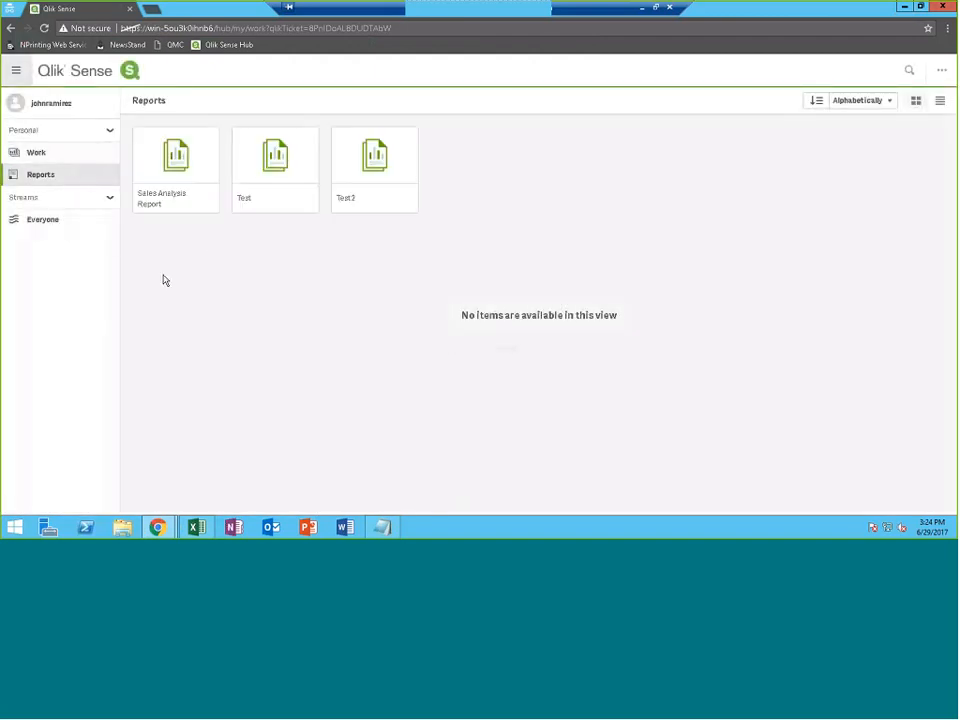
pyautogui.click(378, 147)
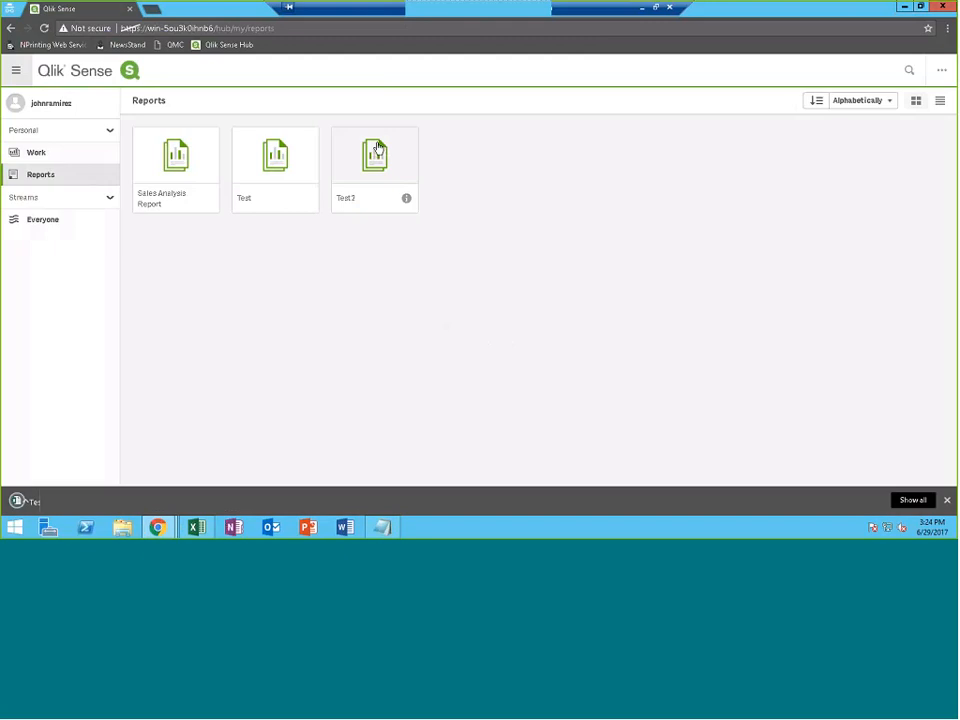
pyautogui.click(49, 499)
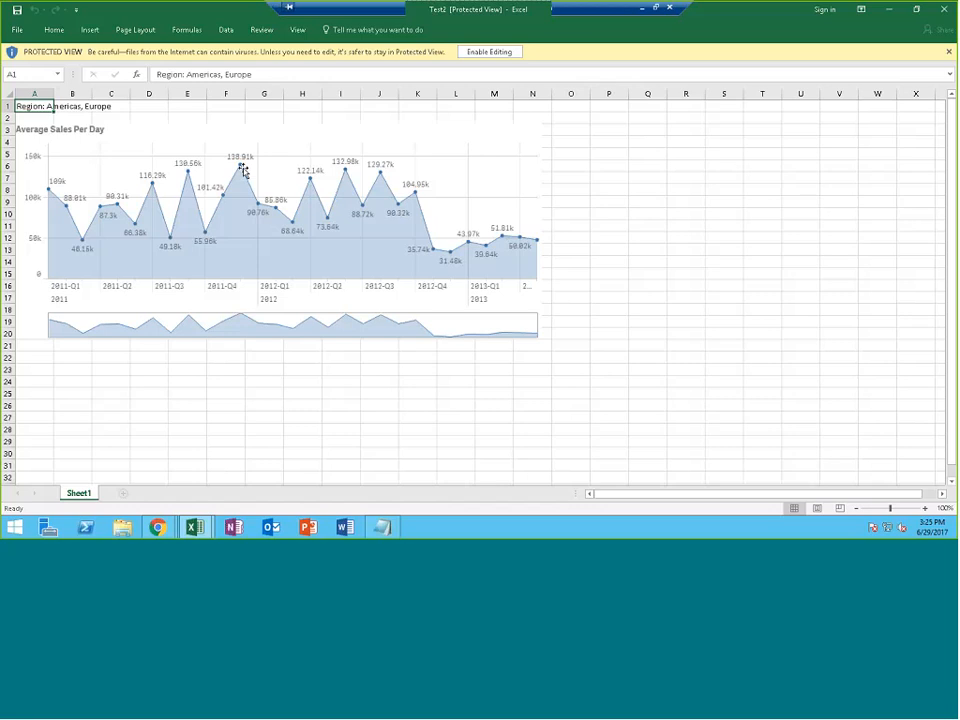
pyautogui.click(489, 52)
pyautogui.click(884, 12)
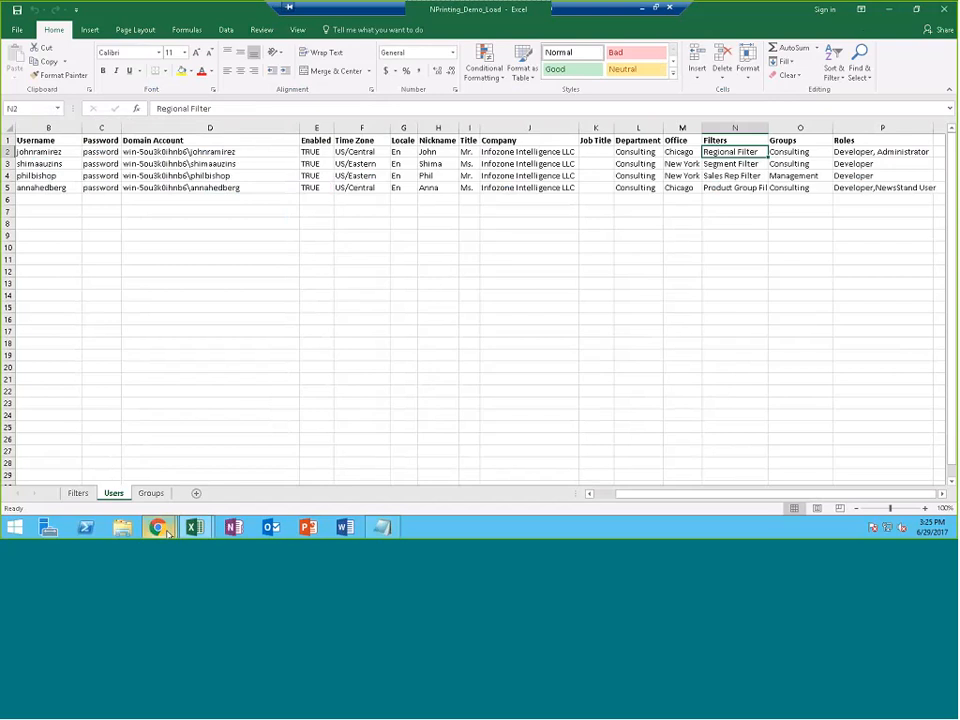
# Return to the Hub, browse Work and Everyone, then go back to Reports full screen
pyautogui.moveTo(158, 528)
pyautogui.click(196, 492)
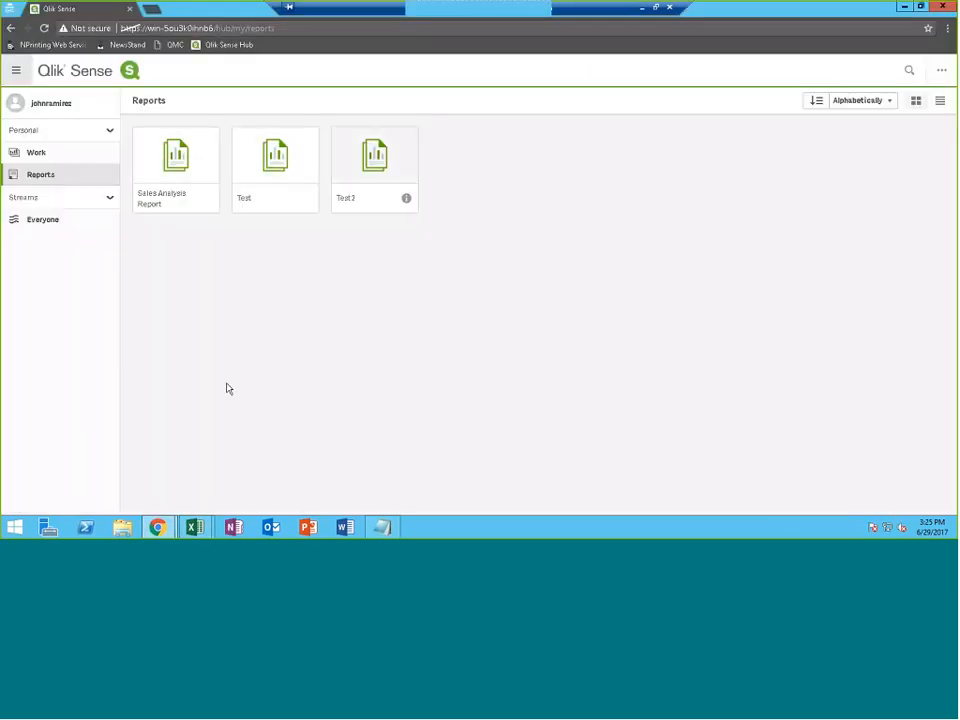
pyautogui.click(52, 155)
pyautogui.click(57, 178)
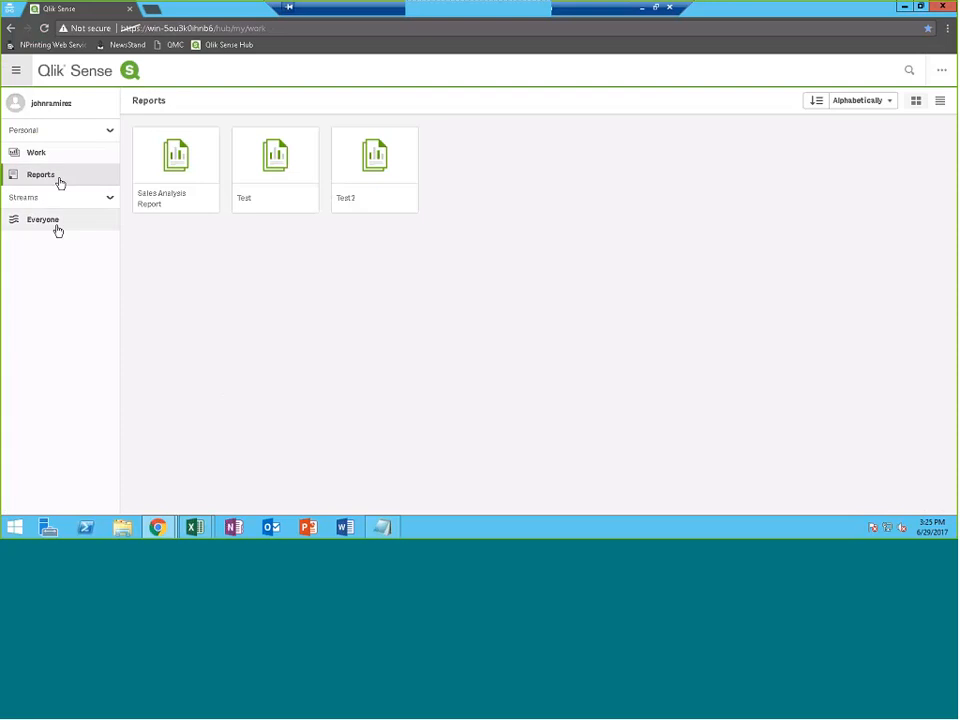
pyautogui.click(58, 222)
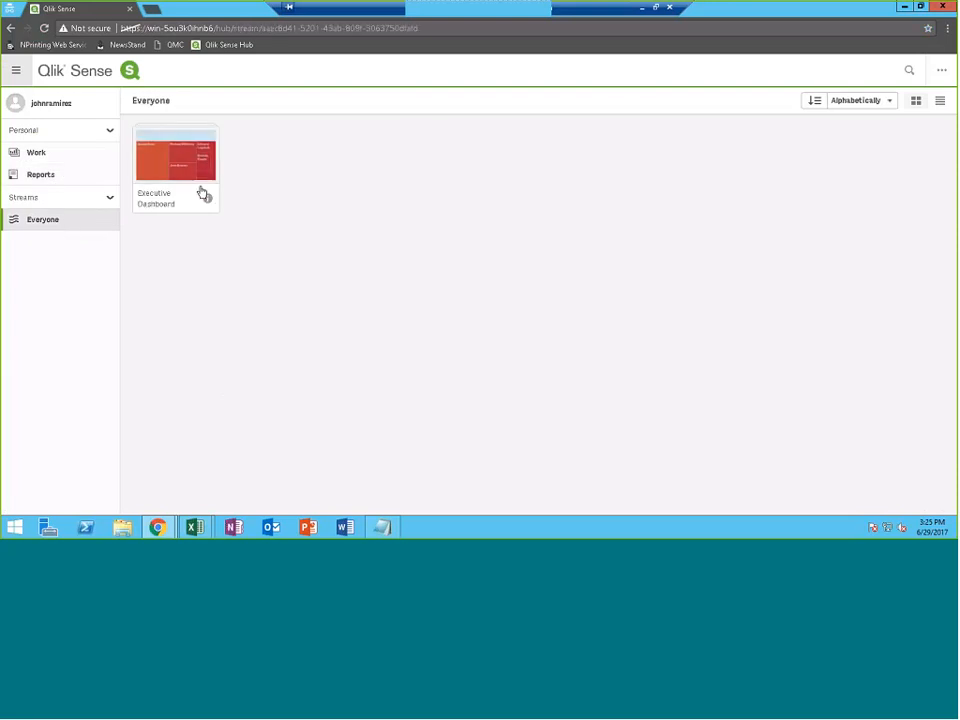
pyautogui.click(91, 174)
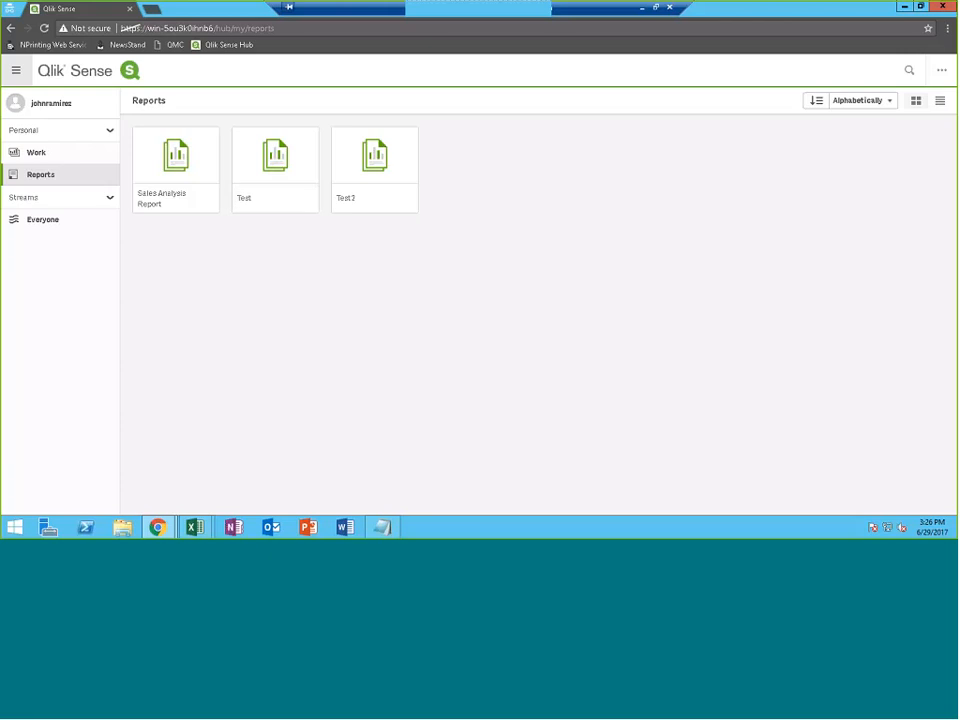
pyautogui.moveTo(240, 8); pyautogui.dragTo(433, 76)
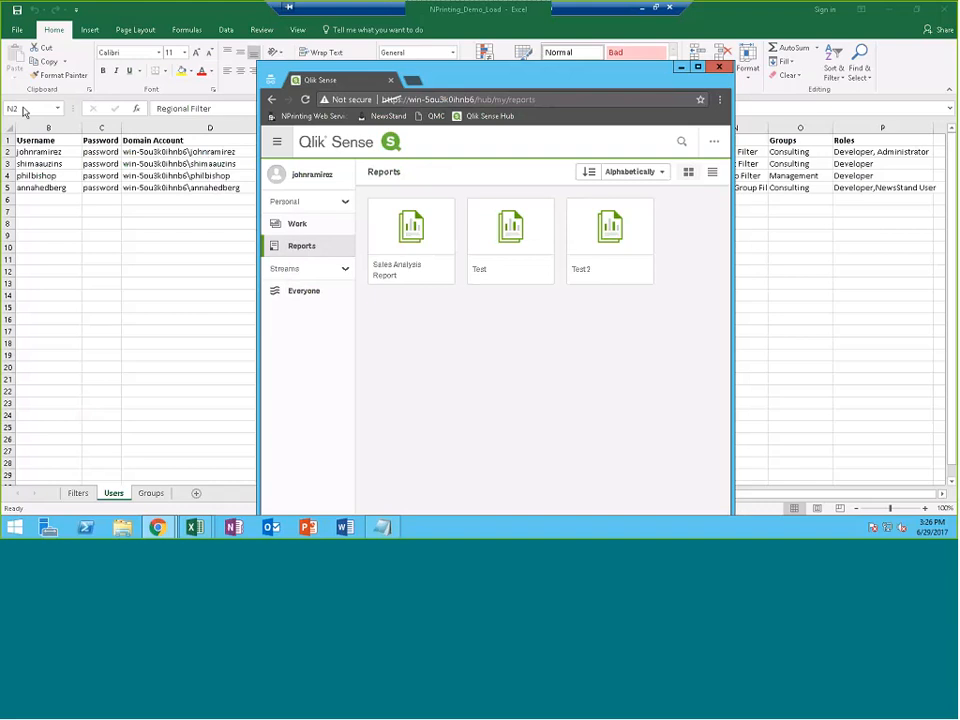
pyautogui.moveTo(422, 76); pyautogui.dragTo(254, 6)
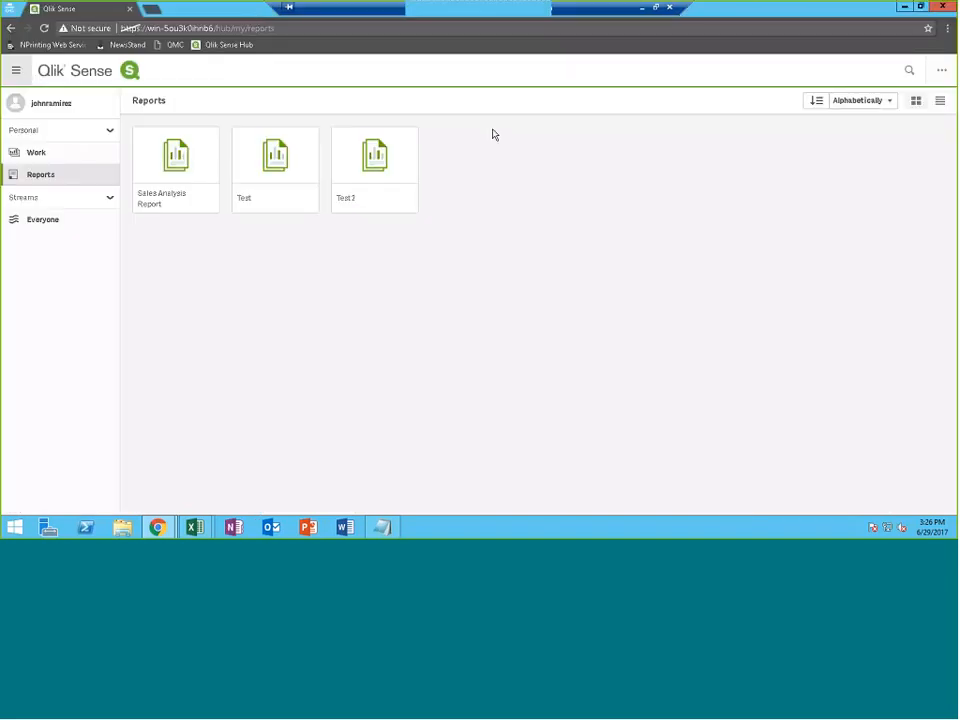